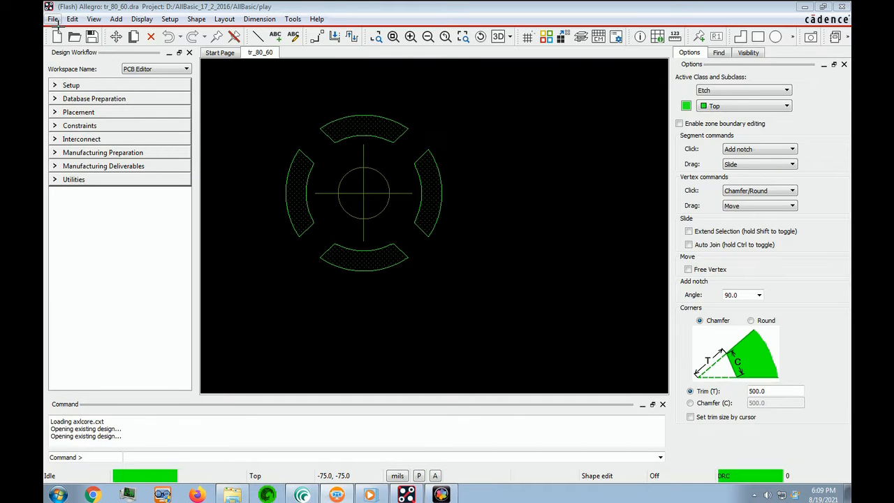
Start a new drawing without saving changes to tr_80_60.dra
{"action": "left_click", "coordinate": [53, 19]}
{"action": "left_click", "coordinate": [62, 32]}
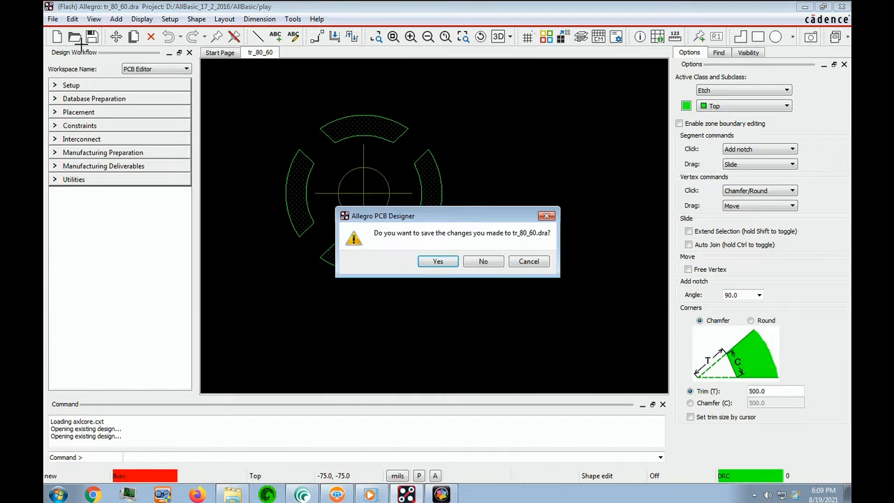
{"action": "left_click_drag", "start_coordinate": [500, 220], "coordinate": [379, 218]}
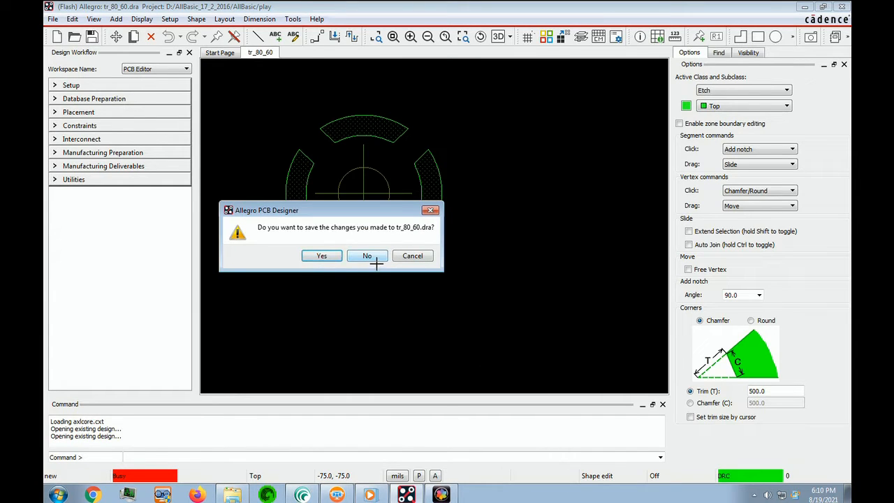
{"action": "left_click", "coordinate": [368, 256]}
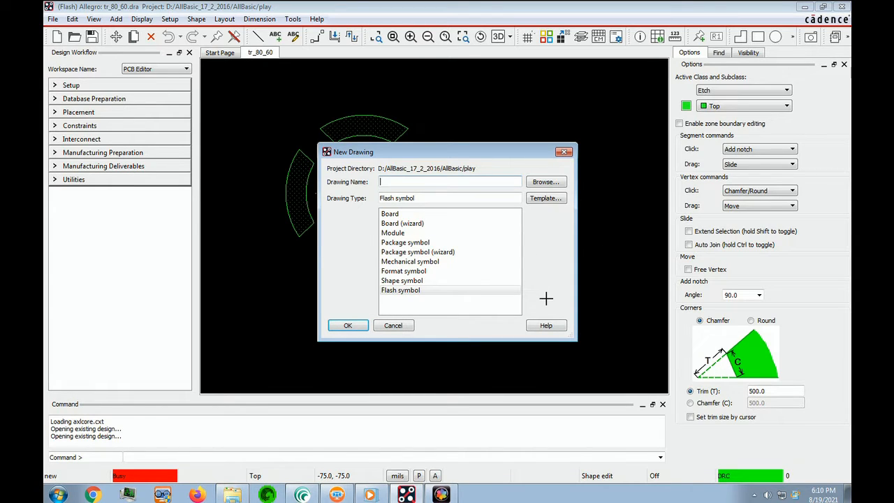
Create a new Board drawing named master
{"action": "left_click", "coordinate": [596, 305]}
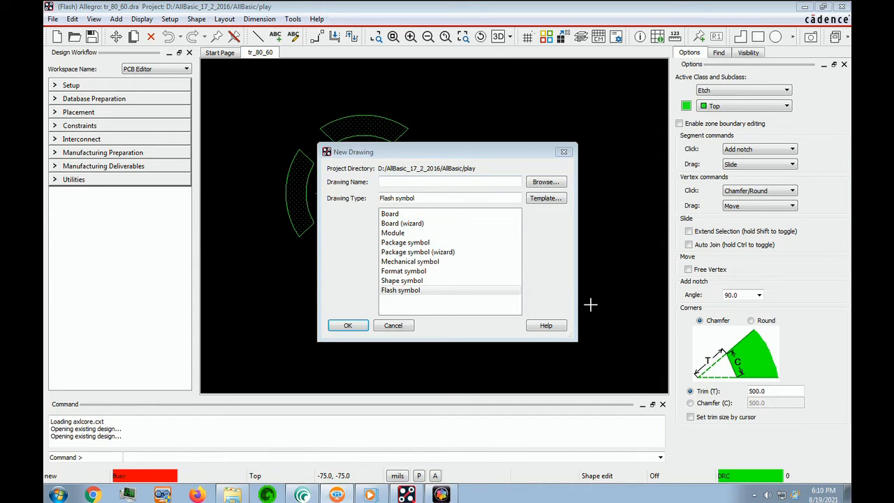
{"action": "type", "text": "master"}
{"action": "left_click", "coordinate": [393, 214]}
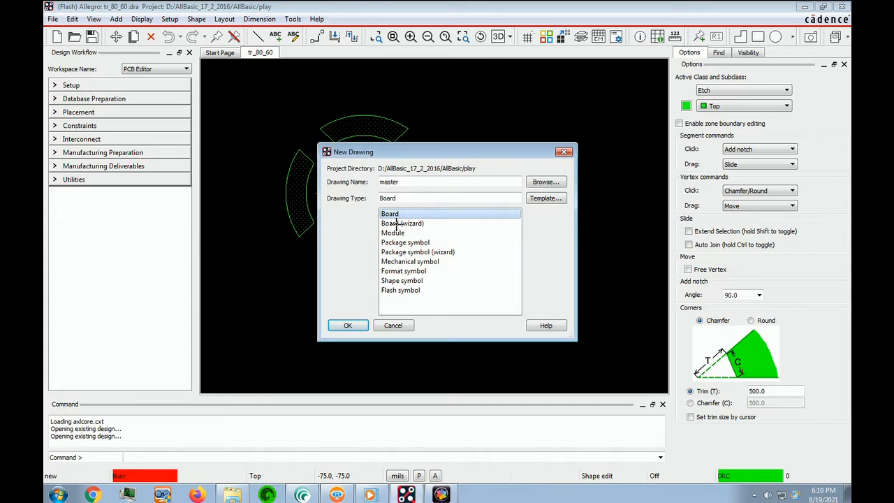
{"action": "left_click", "coordinate": [362, 330]}
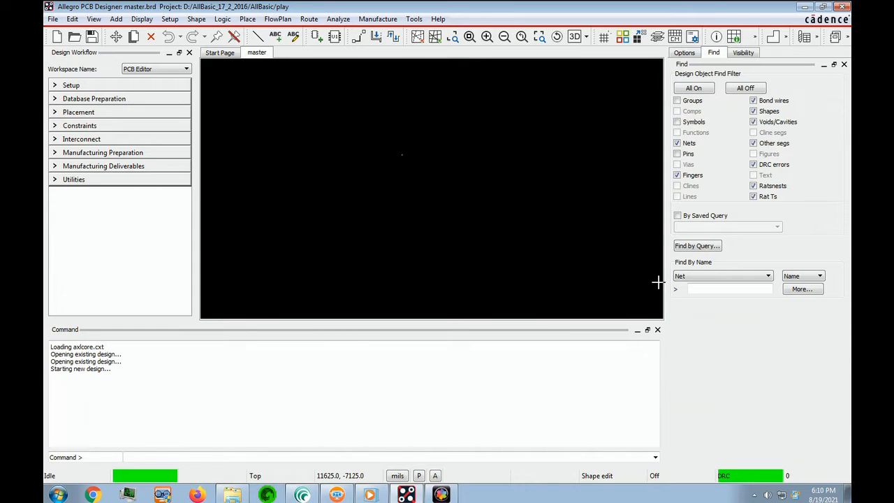
Open the design parameters and set the drawing size to C
{"action": "left_click", "coordinate": [76, 85]}
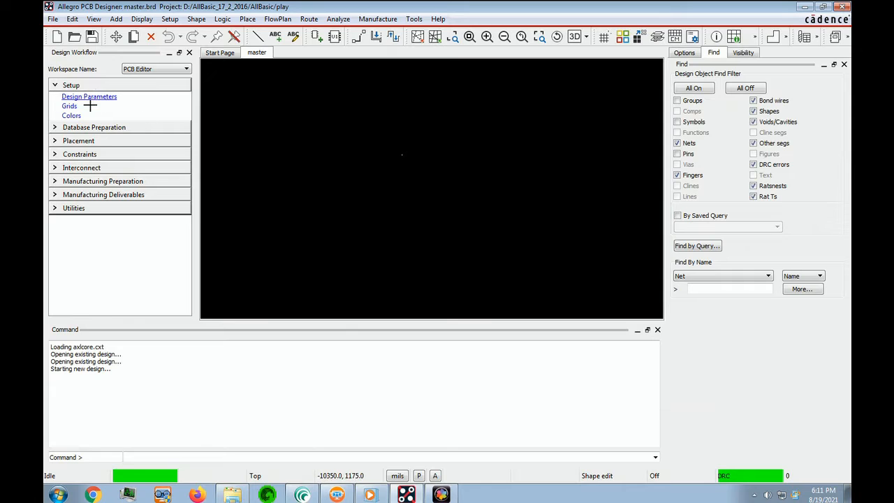
{"action": "left_click", "coordinate": [89, 97]}
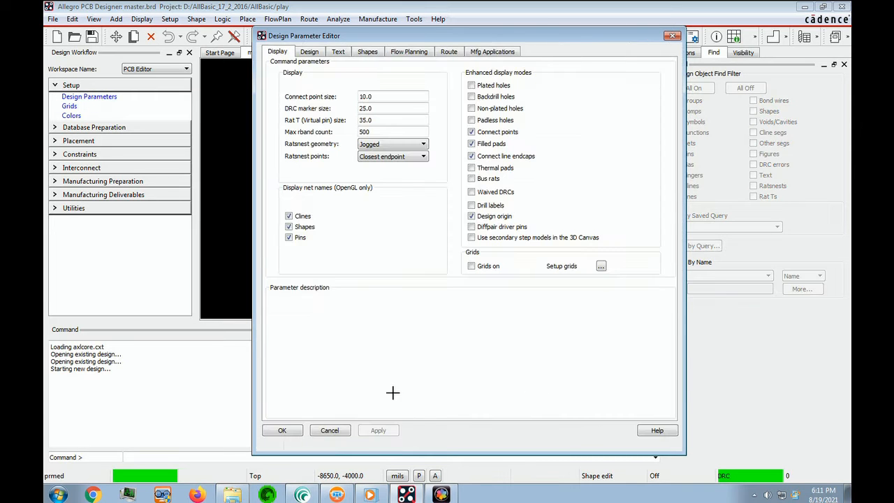
{"action": "left_click", "coordinate": [318, 55]}
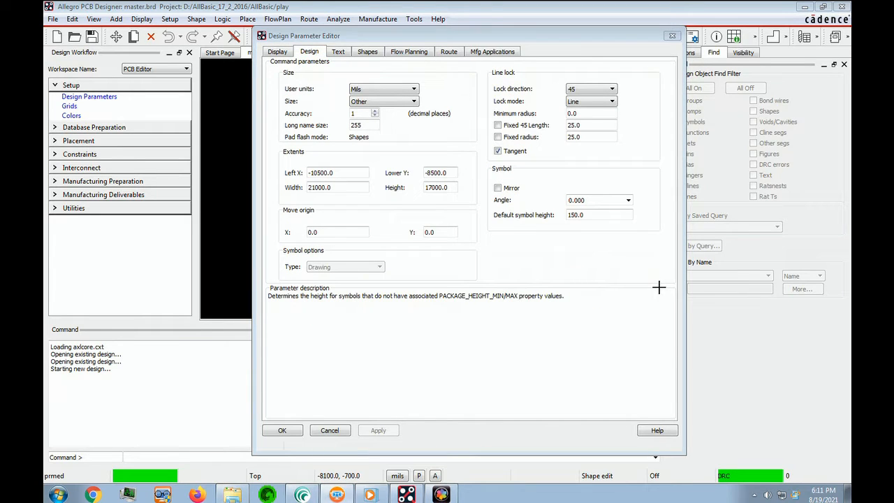
{"action": "left_click", "coordinate": [413, 102]}
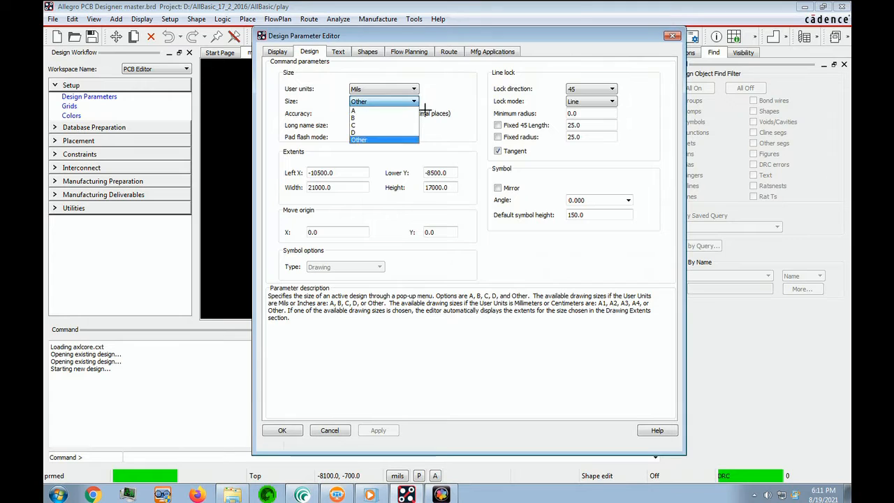
{"action": "left_click", "coordinate": [370, 125]}
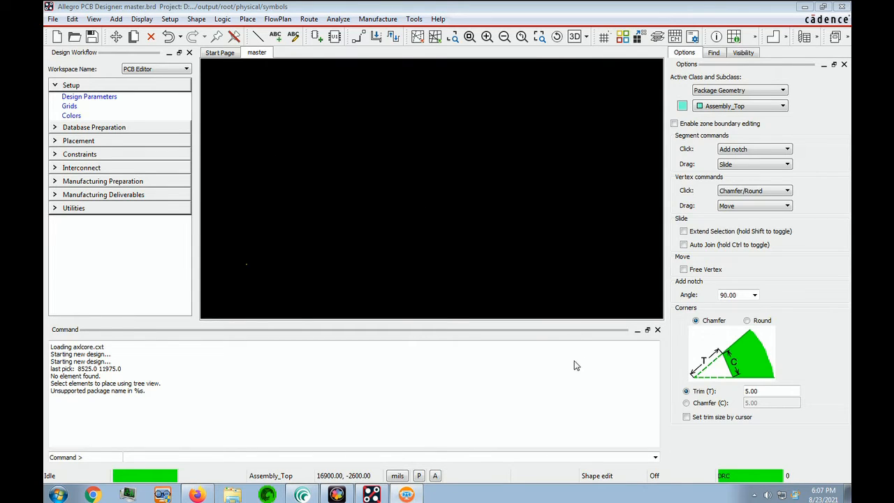
Start manual placement and enable Library as a source of definitions alongside Database
{"action": "left_click", "coordinate": [246, 19]}
{"action": "left_click", "coordinate": [253, 21]}
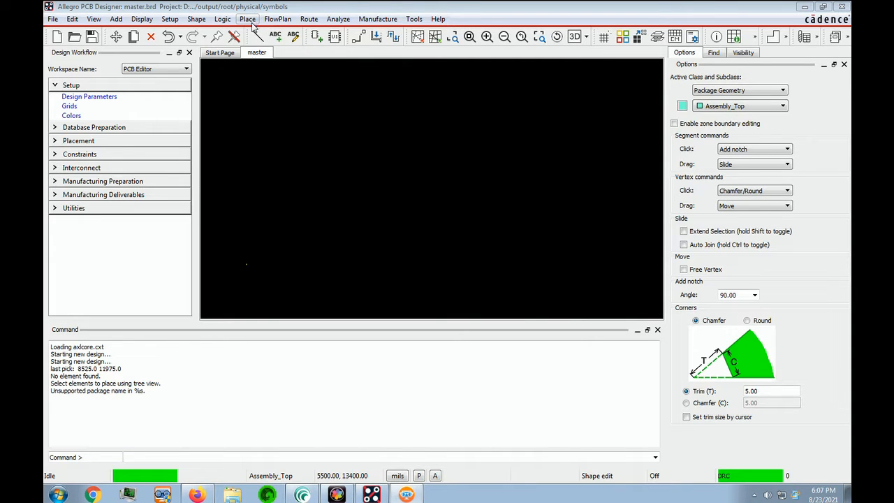
{"action": "left_click", "coordinate": [252, 21]}
{"action": "left_click", "coordinate": [266, 33]}
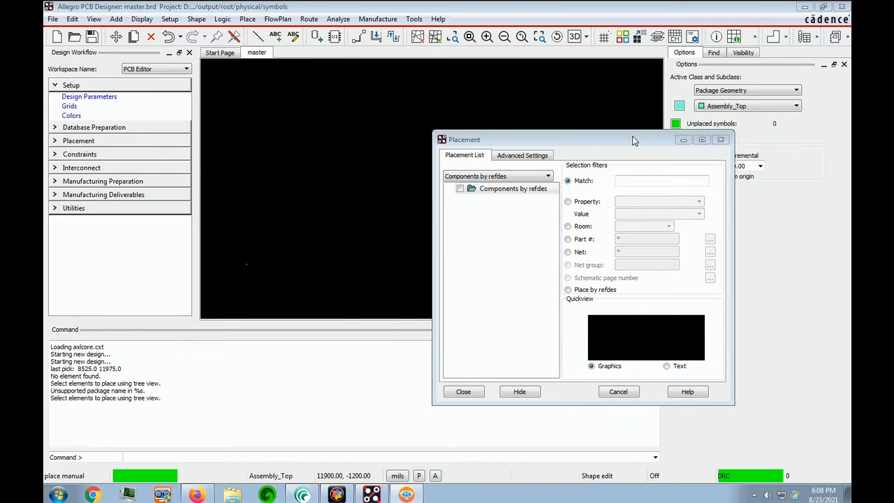
{"action": "left_click_drag", "start_coordinate": [633, 140], "coordinate": [433, 128]}
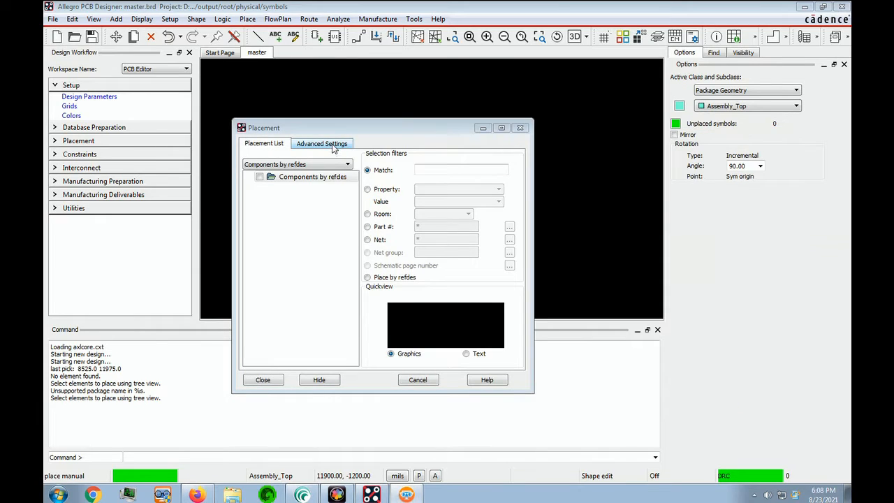
{"action": "left_click", "coordinate": [334, 145]}
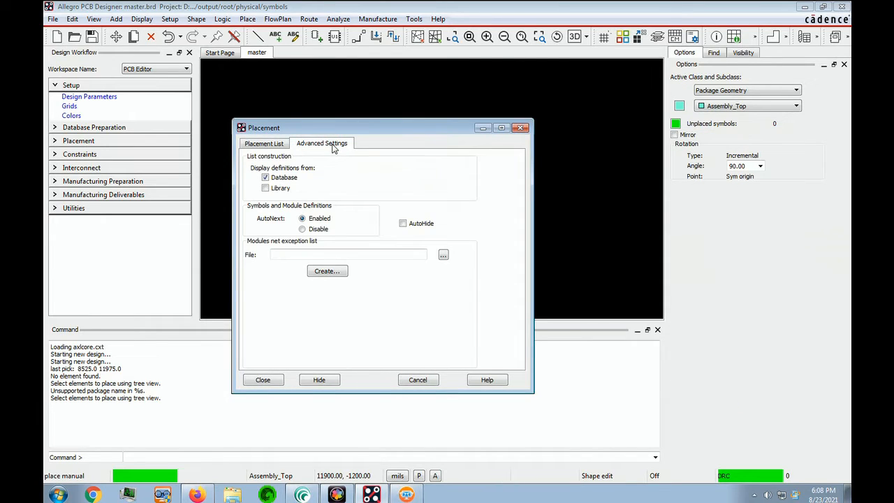
{"action": "left_click", "coordinate": [266, 188]}
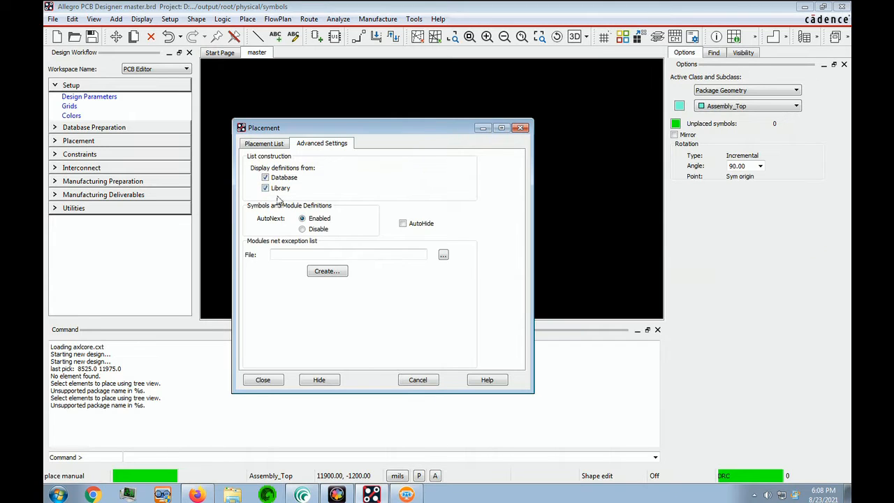
{"action": "left_click", "coordinate": [563, 366]}
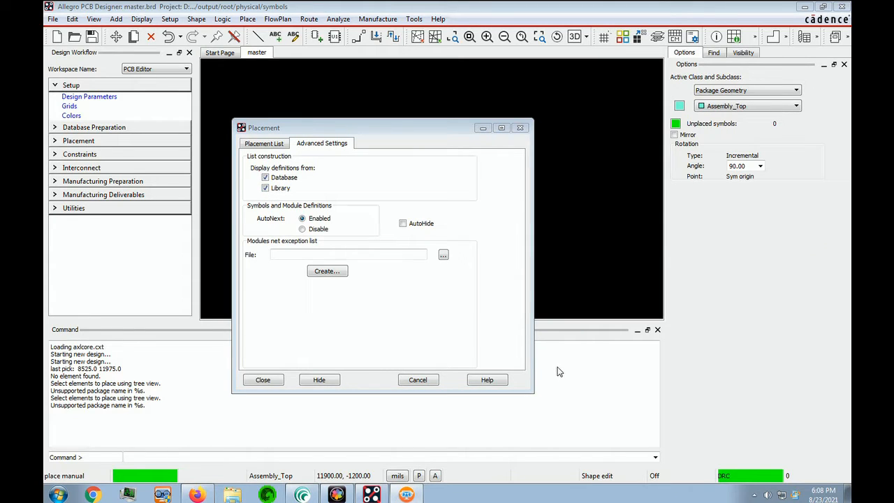
List mechanical symbols, pick OUTLINE, and place it at coordinates 0 0
{"action": "left_click", "coordinate": [266, 144]}
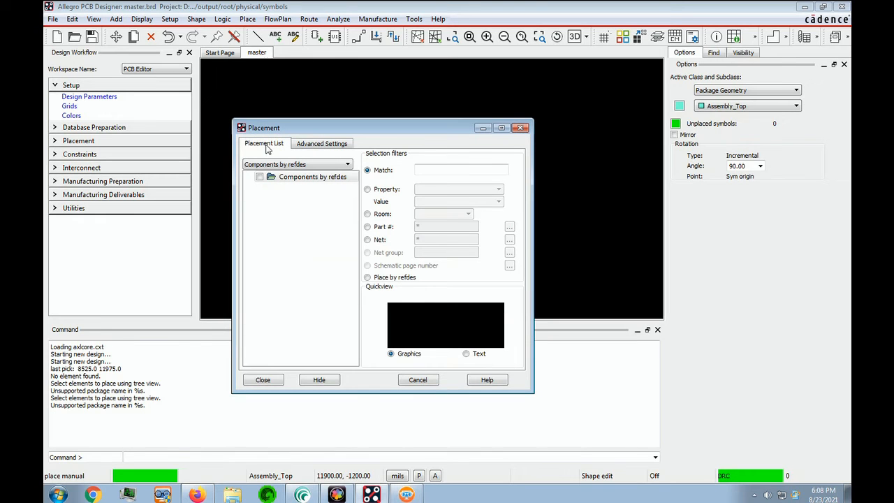
{"action": "left_click", "coordinate": [351, 165]}
{"action": "left_click", "coordinate": [282, 212]}
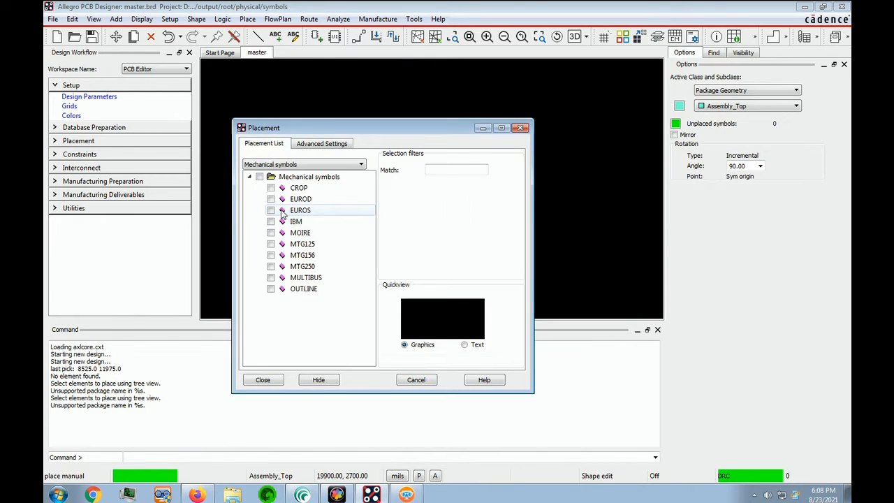
{"action": "left_click", "coordinate": [274, 292]}
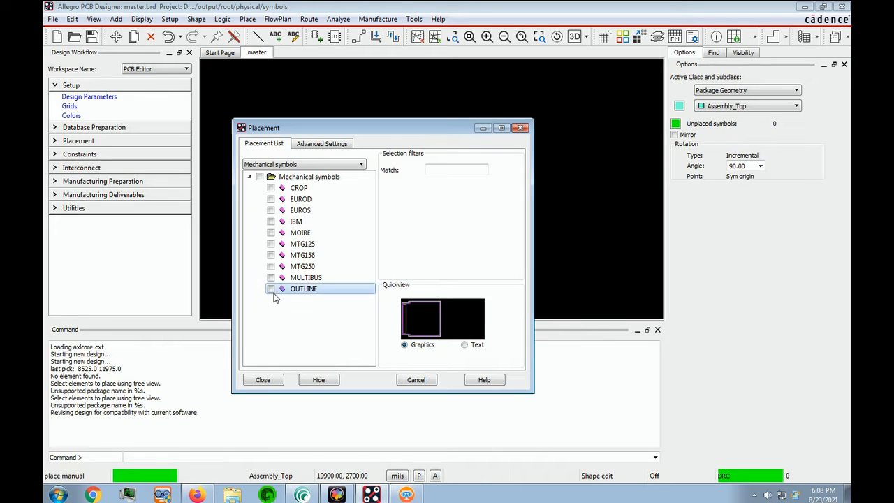
{"action": "left_click", "coordinate": [271, 290]}
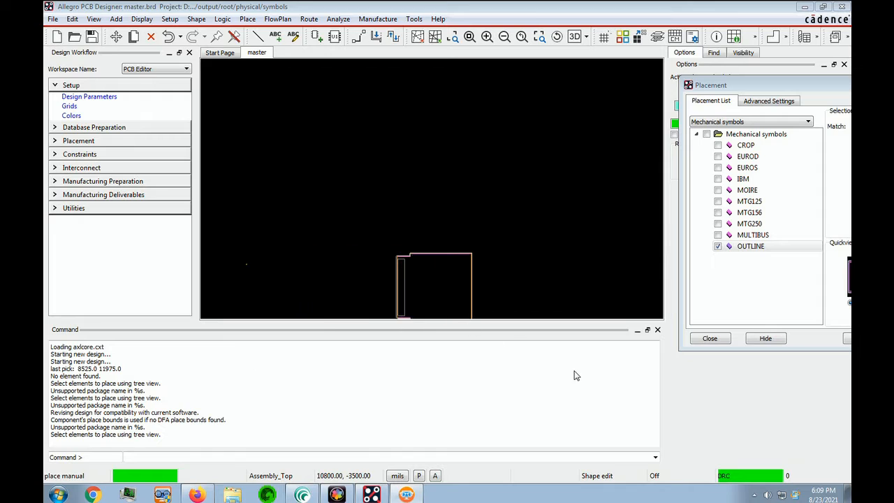
{"action": "type", "text": "x 0 0"}
{"action": "key", "text": "Return"}
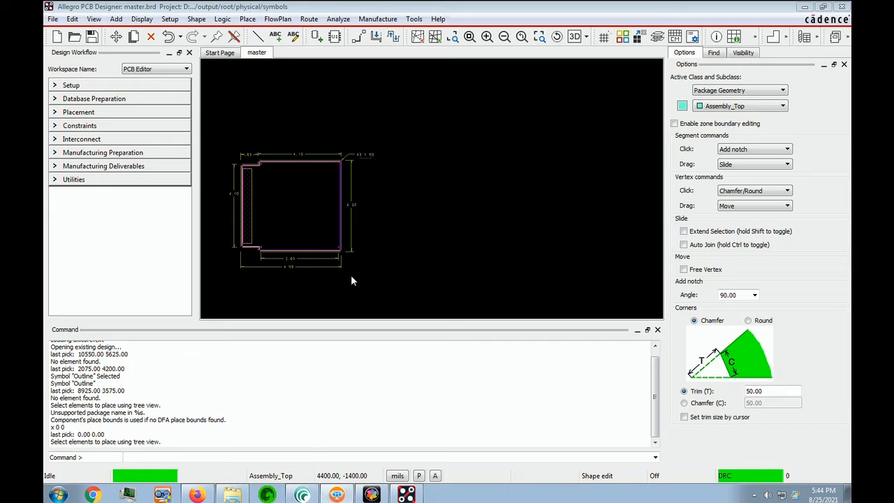
Generate a Symbol Library Path Report
{"action": "left_click", "coordinate": [416, 20]}
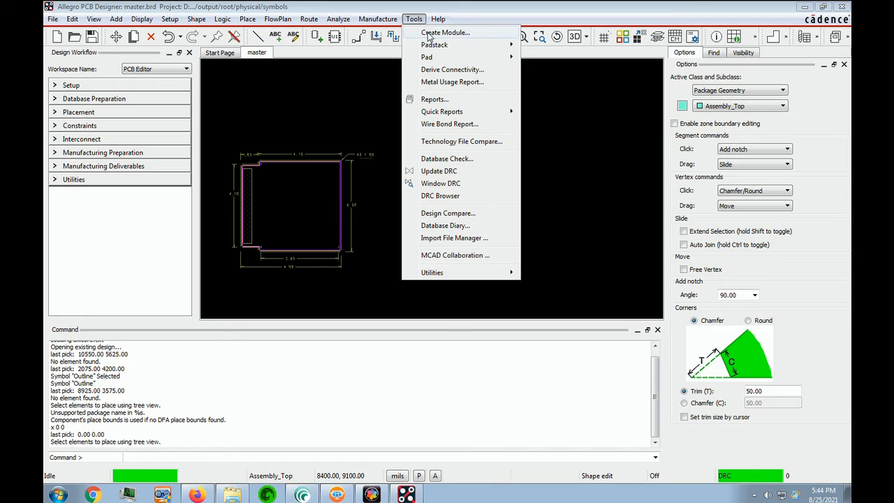
{"action": "left_click", "coordinate": [434, 100]}
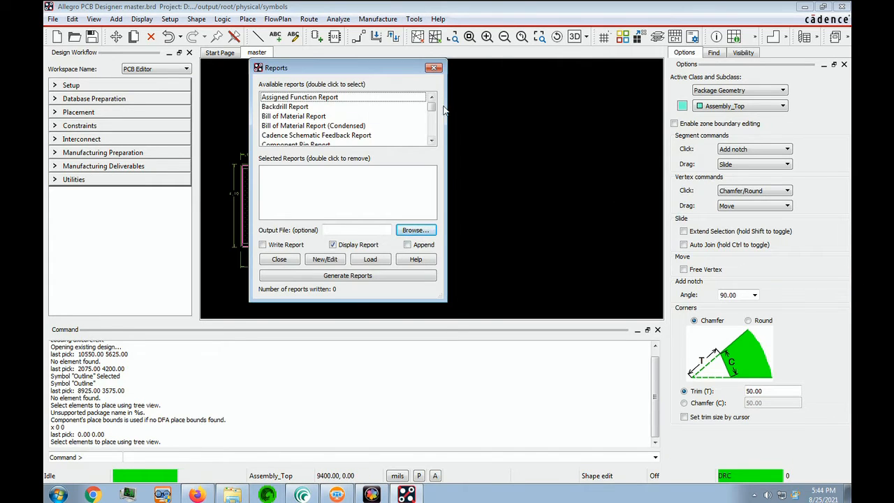
{"action": "left_click_drag", "start_coordinate": [434, 111], "coordinate": [426, 133]}
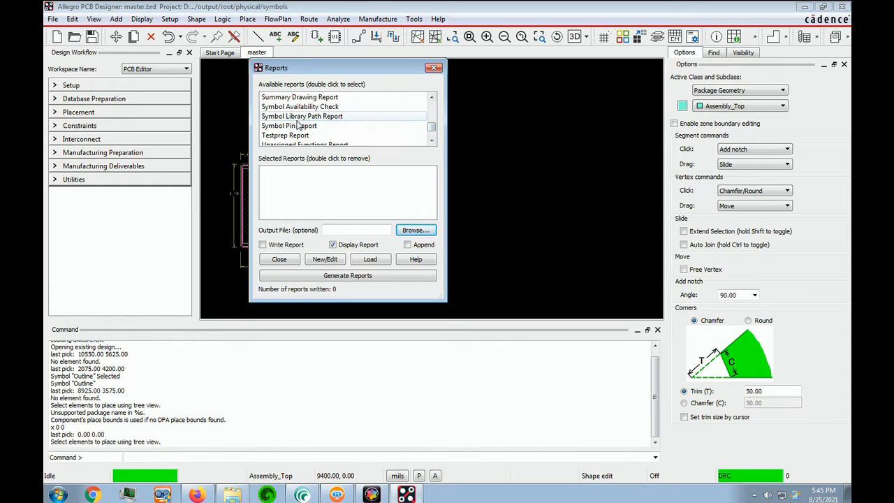
{"action": "left_click", "coordinate": [324, 117]}
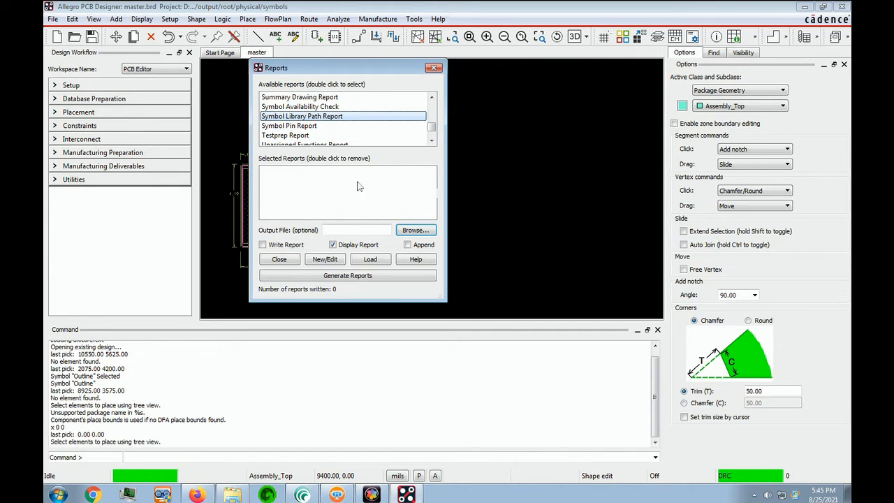
{"action": "double_click", "coordinate": [332, 117]}
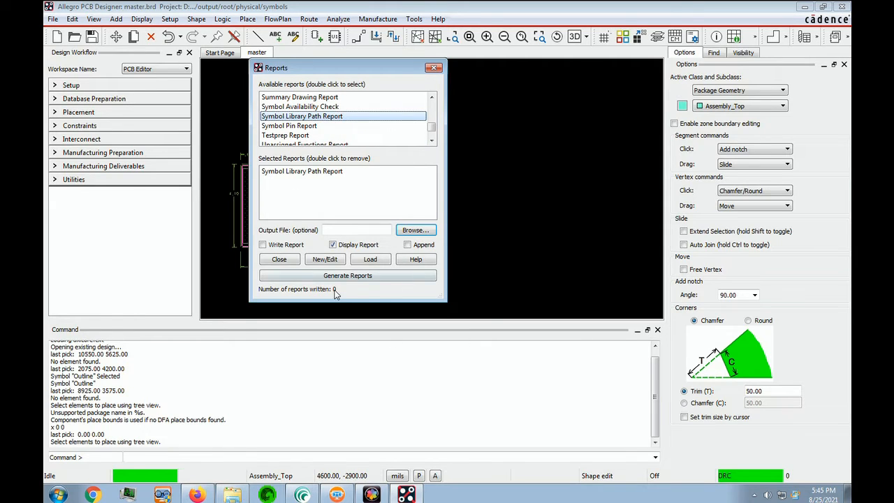
{"action": "left_click", "coordinate": [364, 280]}
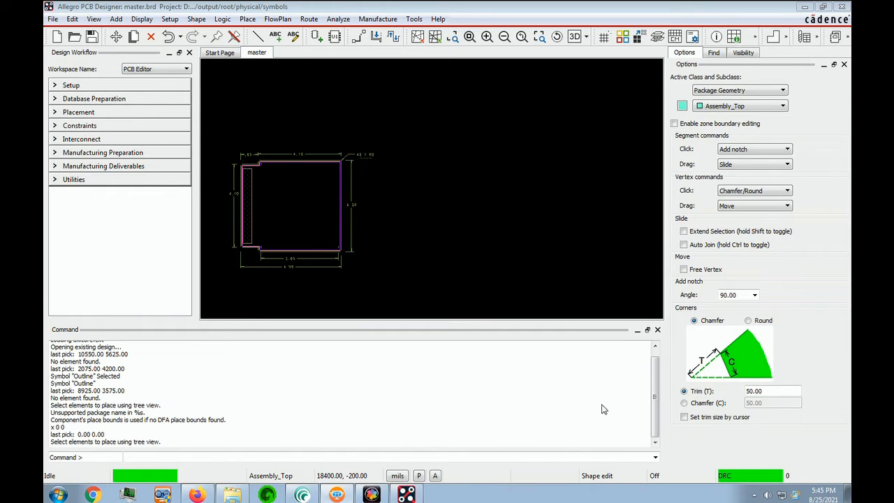
Open the psmpath directory list under the library paths in the user preferences
{"action": "left_click", "coordinate": [170, 19]}
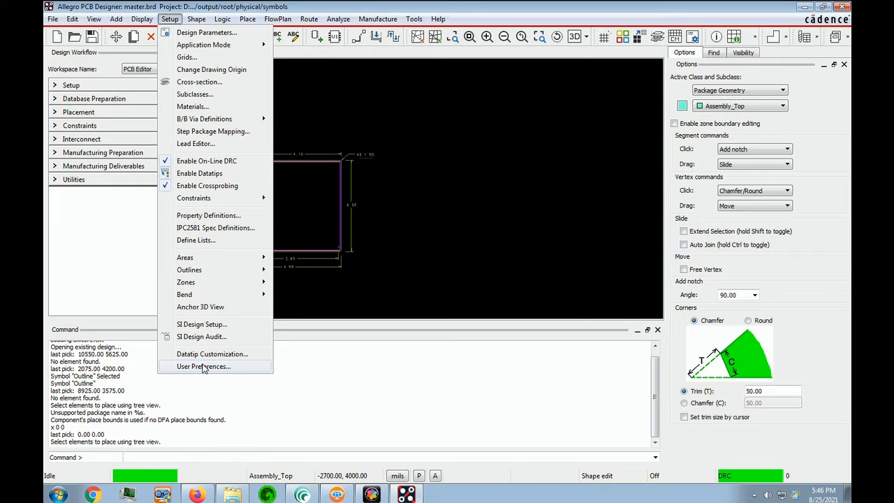
{"action": "left_click", "coordinate": [203, 367]}
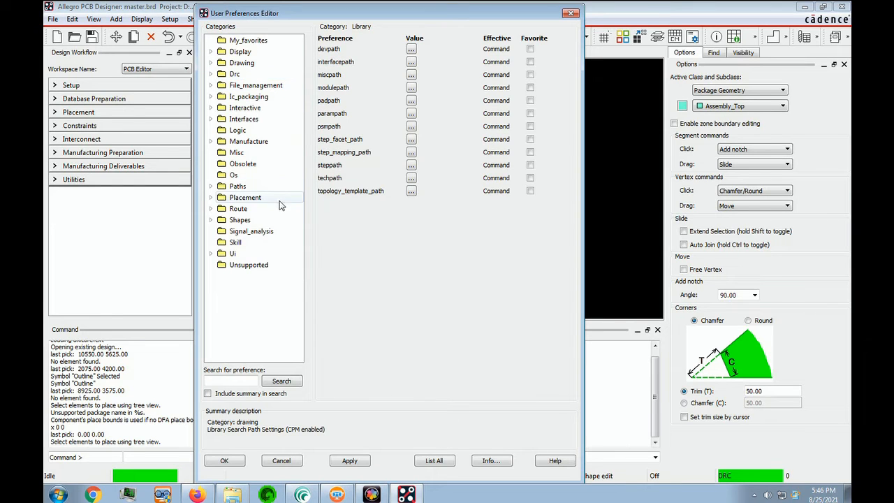
{"action": "left_click", "coordinate": [230, 187]}
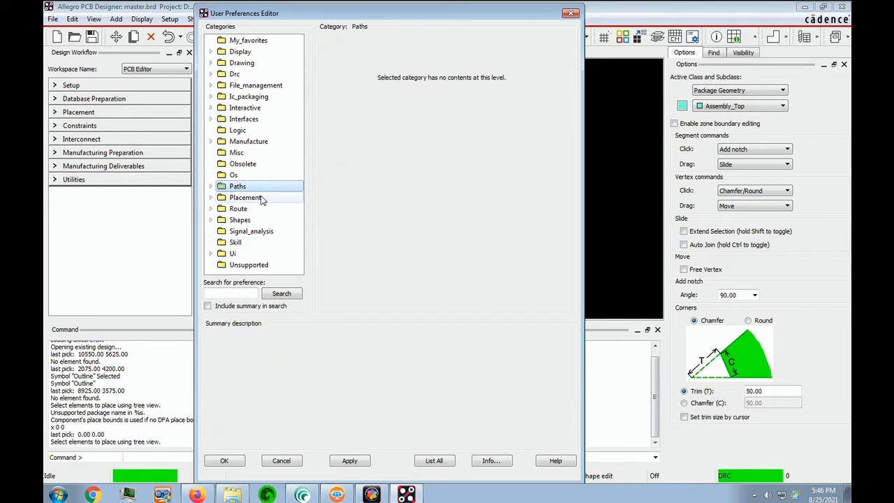
{"action": "double_click", "coordinate": [218, 188]}
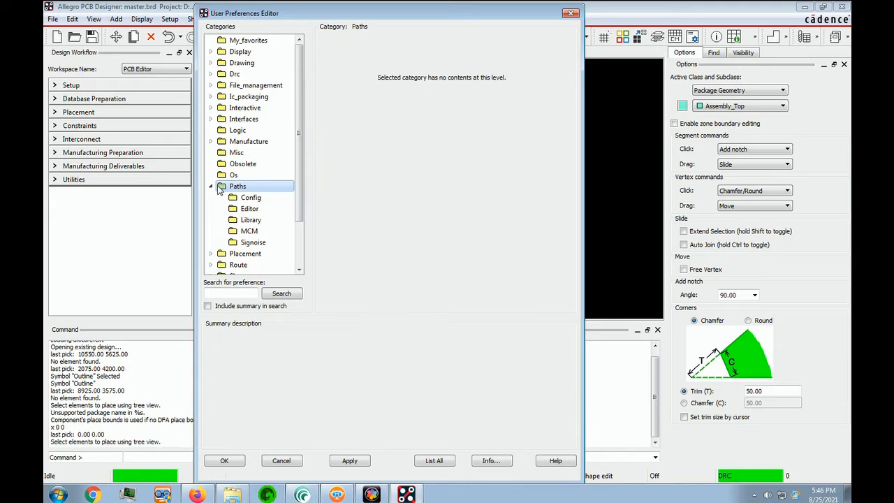
{"action": "left_click", "coordinate": [237, 222]}
{"action": "mouse_move", "coordinate": [330, 103]}
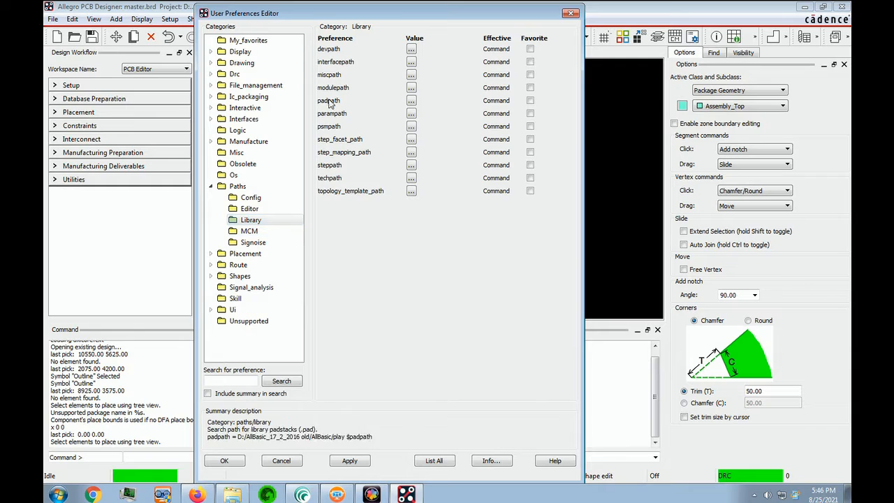
{"action": "mouse_move", "coordinate": [332, 141]}
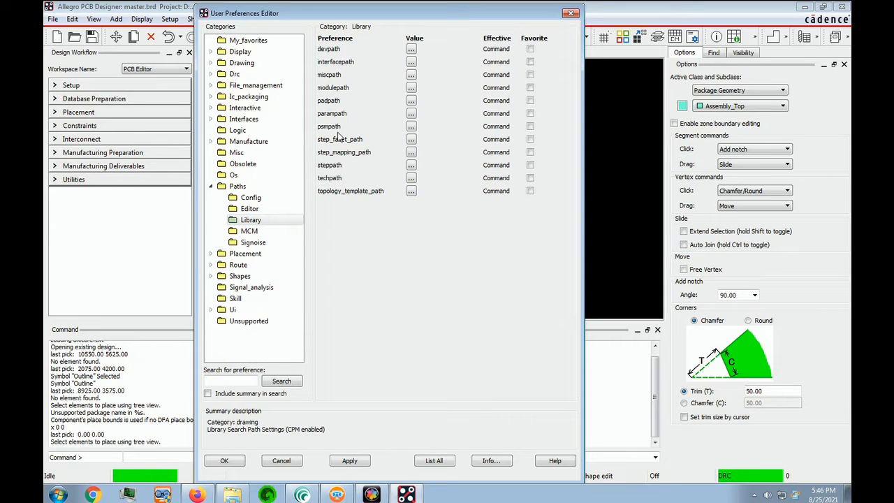
{"action": "mouse_move", "coordinate": [411, 132]}
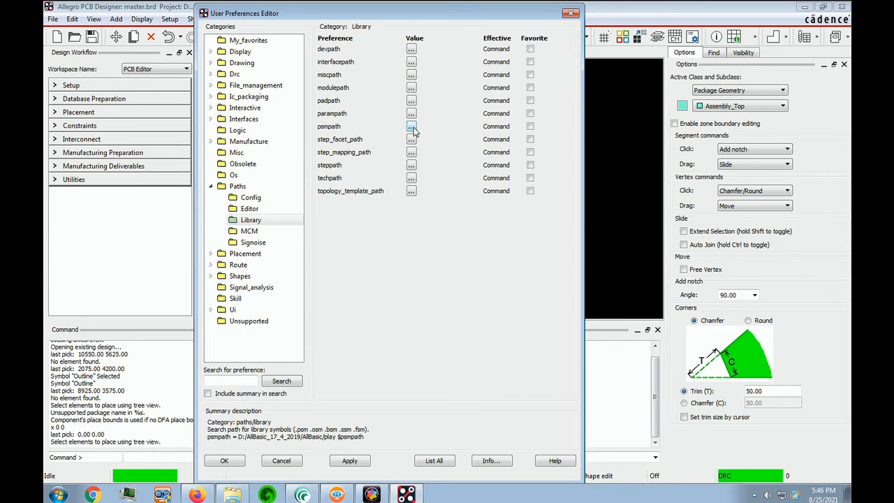
{"action": "left_click", "coordinate": [412, 128]}
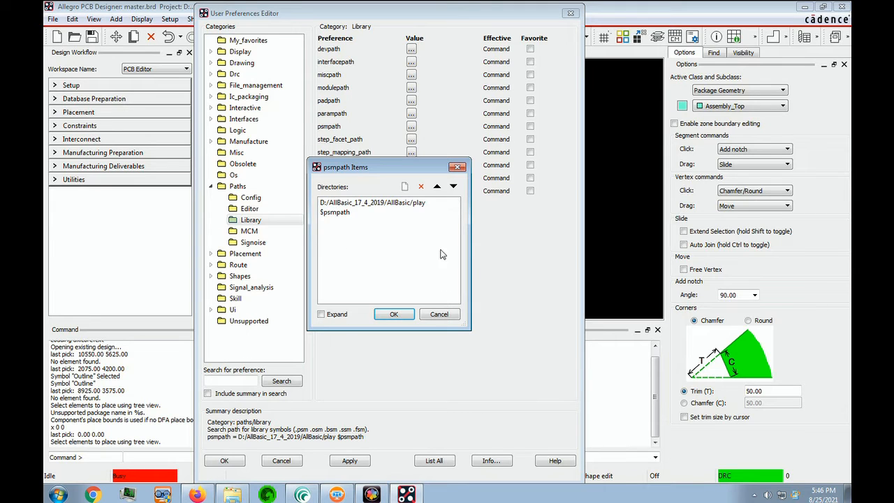
Try to add a new psmpath directory entry by browsing for a folder
{"action": "left_click", "coordinate": [405, 187]}
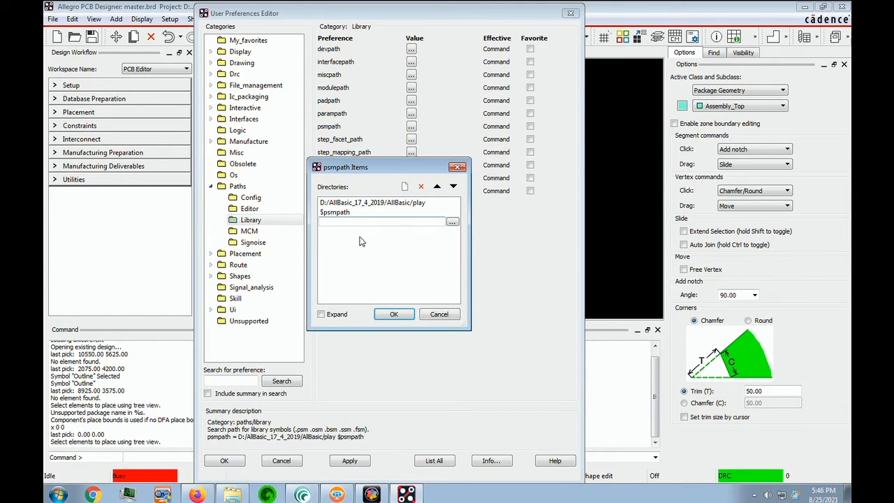
{"action": "left_click", "coordinate": [453, 223]}
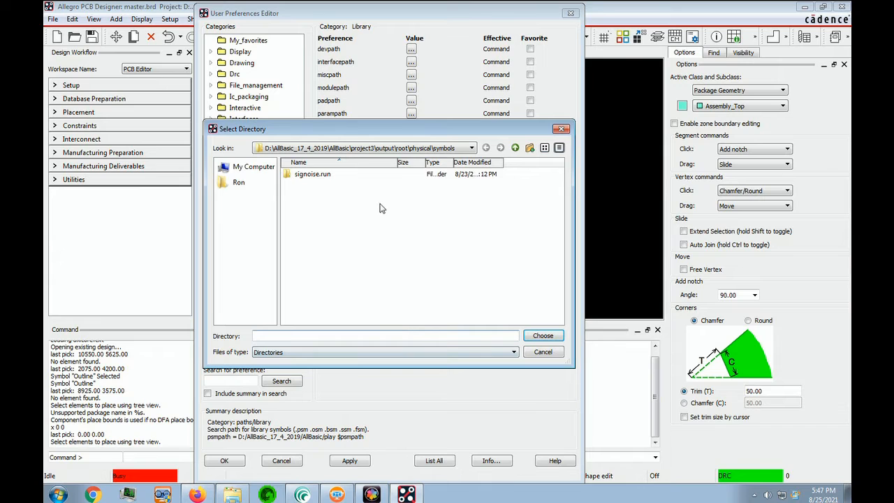
{"action": "left_click", "coordinate": [561, 130]}
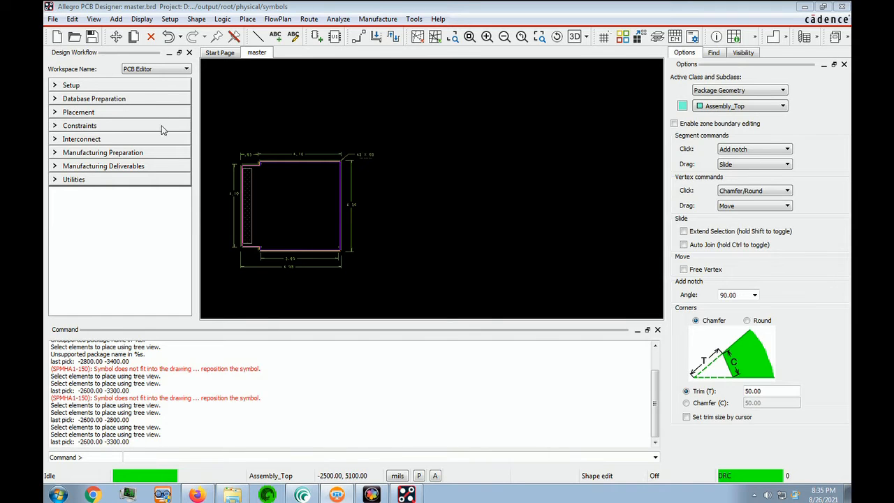
Start manual placement and enable Library definitions and AutoHide in the placement settings
{"action": "left_click", "coordinate": [247, 19]}
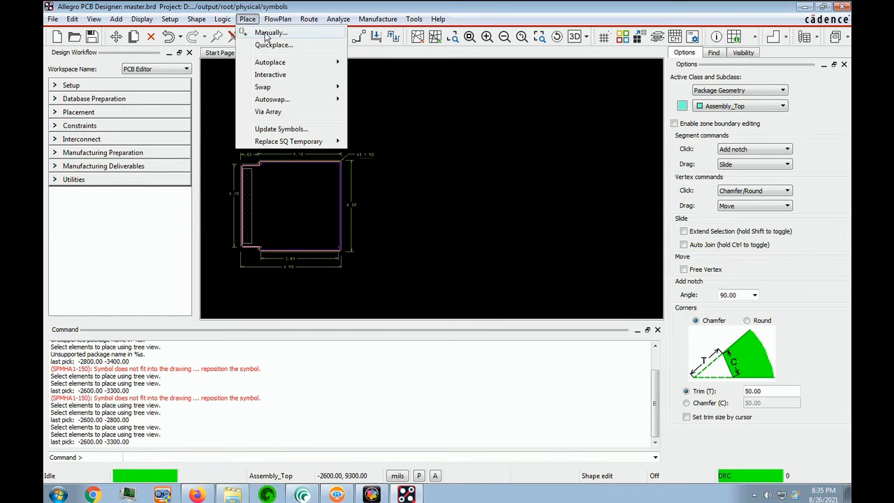
{"action": "left_click", "coordinate": [265, 32]}
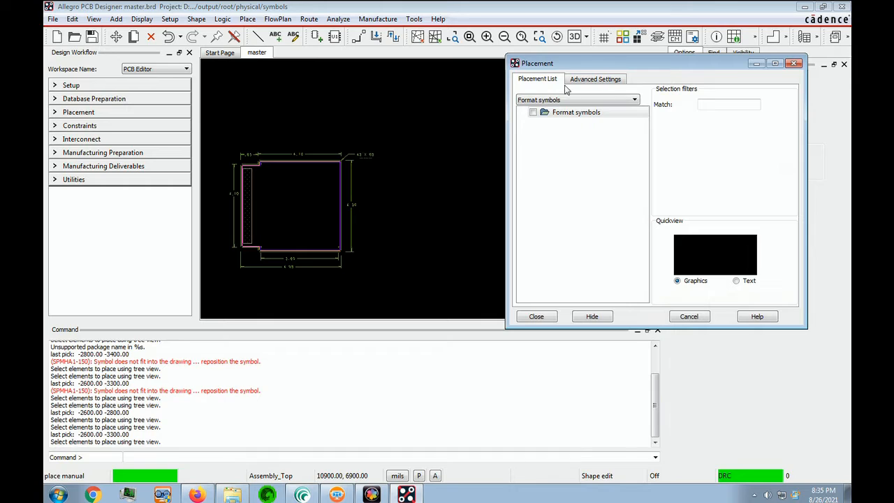
{"action": "left_click", "coordinate": [590, 82]}
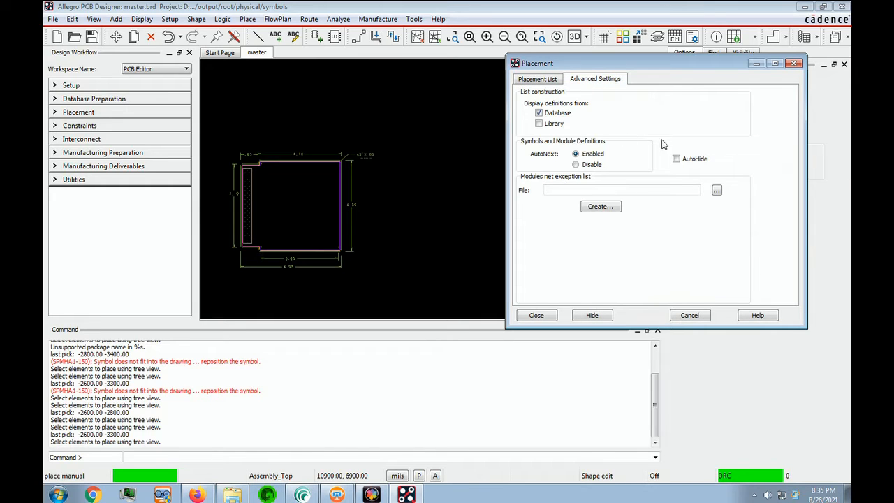
{"action": "left_click", "coordinate": [539, 125]}
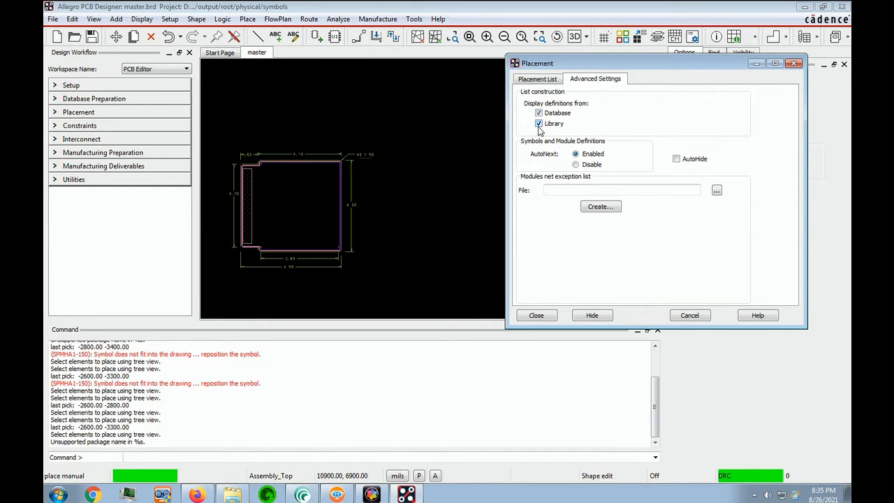
{"action": "left_click", "coordinate": [676, 159]}
{"action": "left_click", "coordinate": [535, 81]}
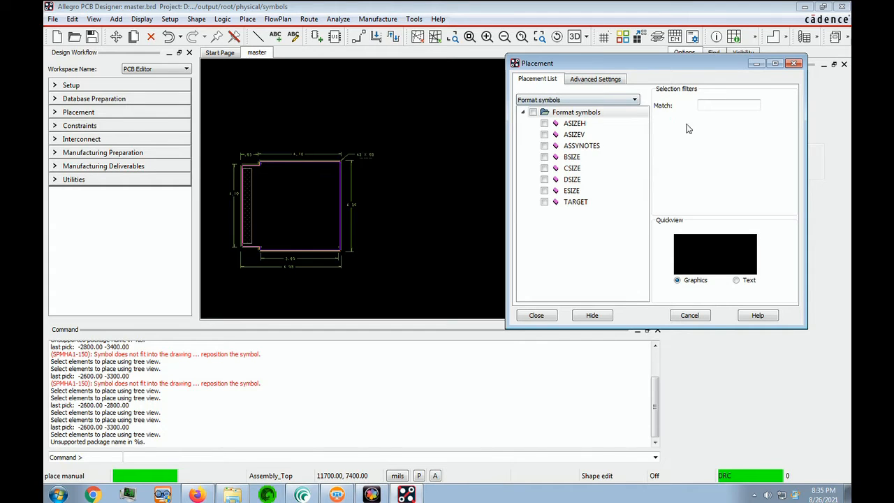
List format symbols, place a drawing frame at the board's lower left, and place ASSYNOTES inside it
{"action": "left_click", "coordinate": [584, 115]}
{"action": "left_click", "coordinate": [634, 100]}
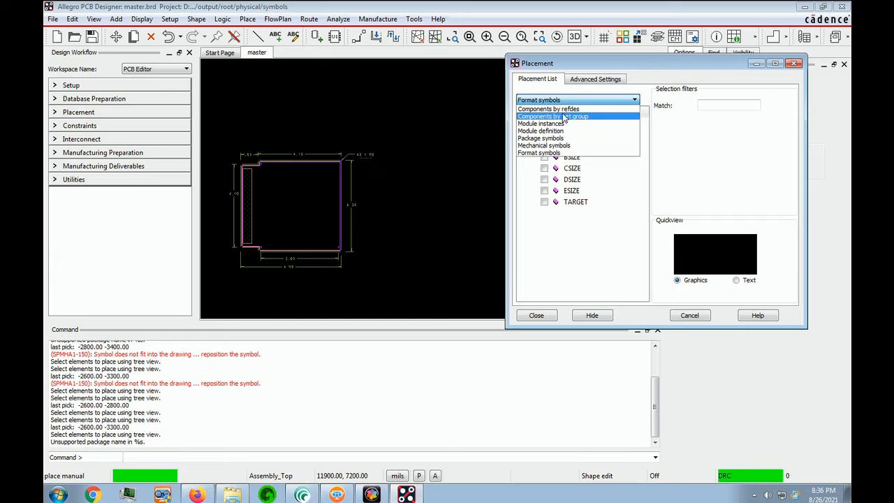
{"action": "left_click", "coordinate": [537, 152]}
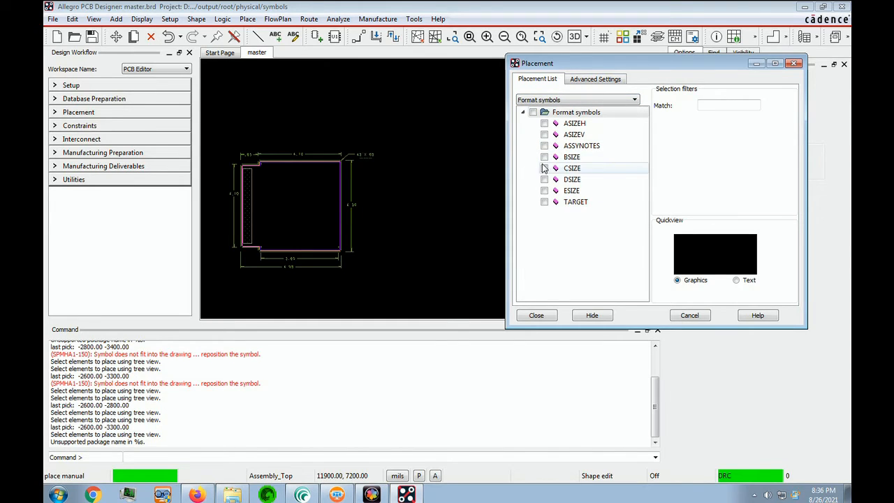
{"action": "left_click", "coordinate": [546, 160]}
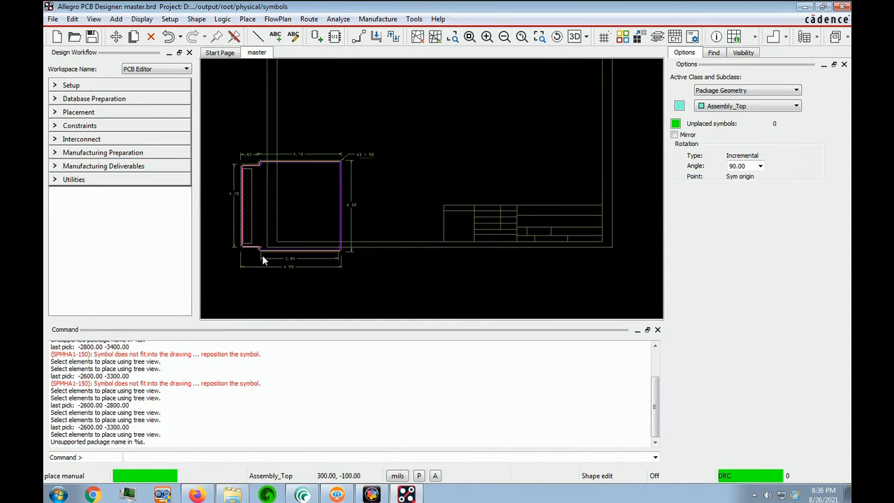
{"action": "left_click", "coordinate": [206, 314]}
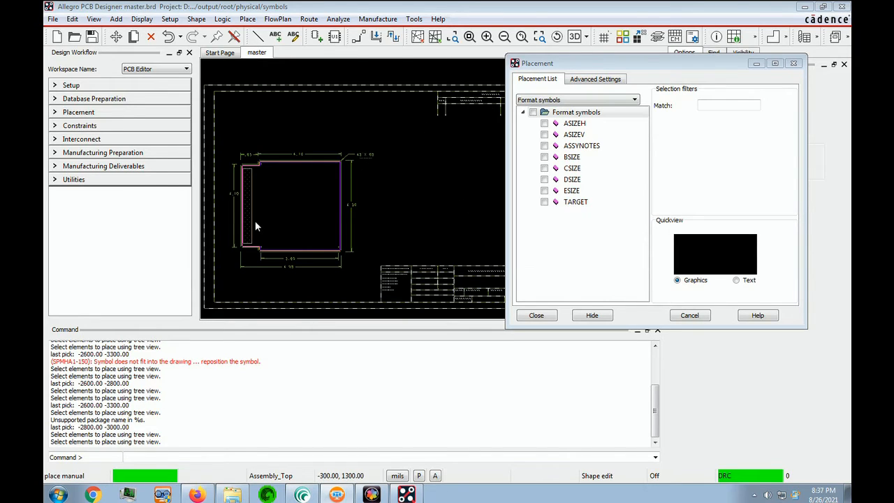
{"action": "left_click", "coordinate": [544, 145]}
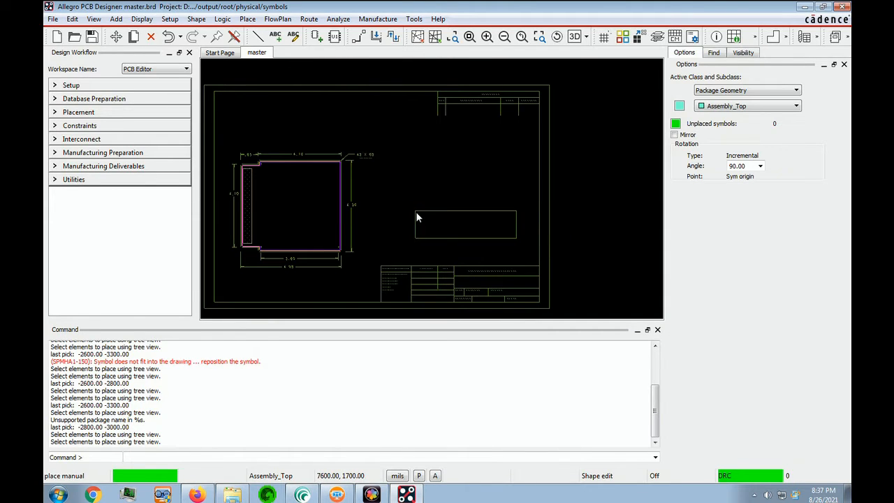
{"action": "left_click", "coordinate": [416, 215]}
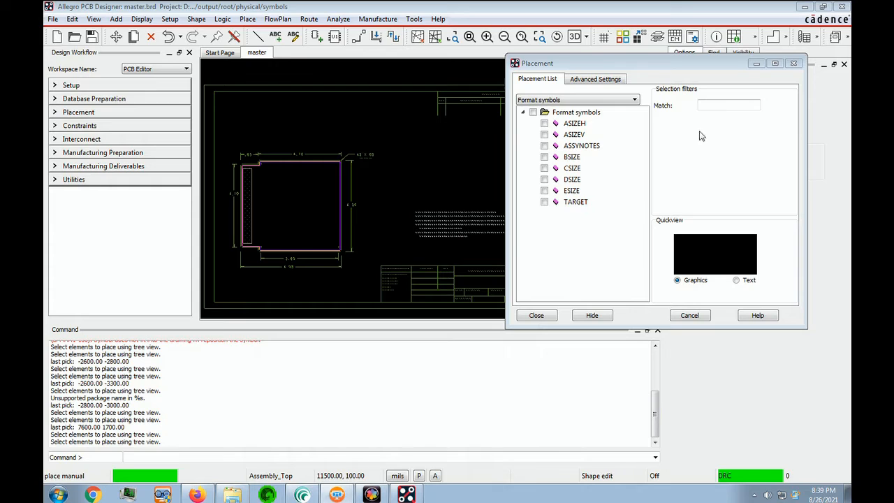
List package symbols filtered by din64 and place DIN64 at coordinates -700 500
{"action": "left_click", "coordinate": [636, 100]}
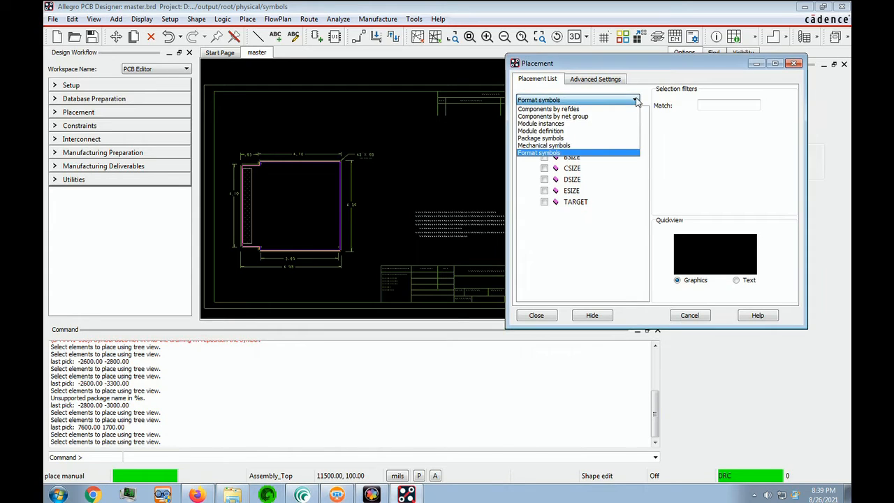
{"action": "left_click", "coordinate": [557, 139]}
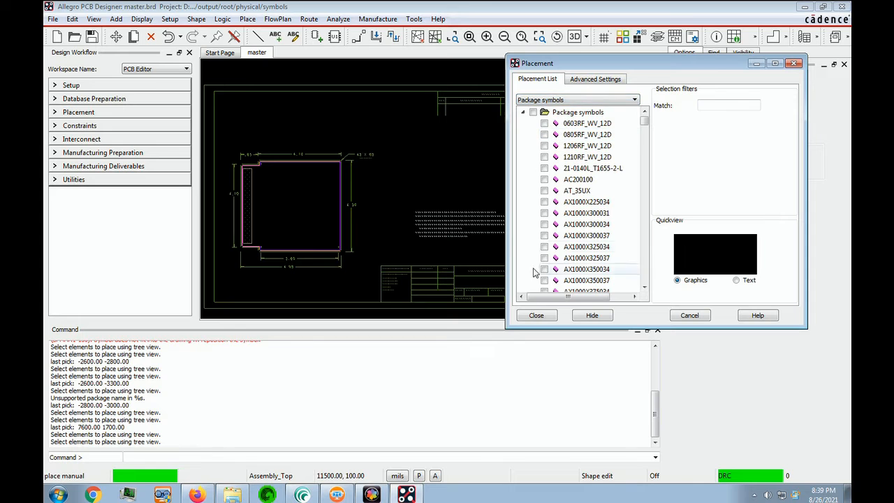
{"action": "mouse_move", "coordinate": [644, 121]}
{"action": "left_mouse_down"}
{"action": "mouse_move", "coordinate": [637, 233]}
{"action": "mouse_move", "coordinate": [640, 117]}
{"action": "left_mouse_up"}
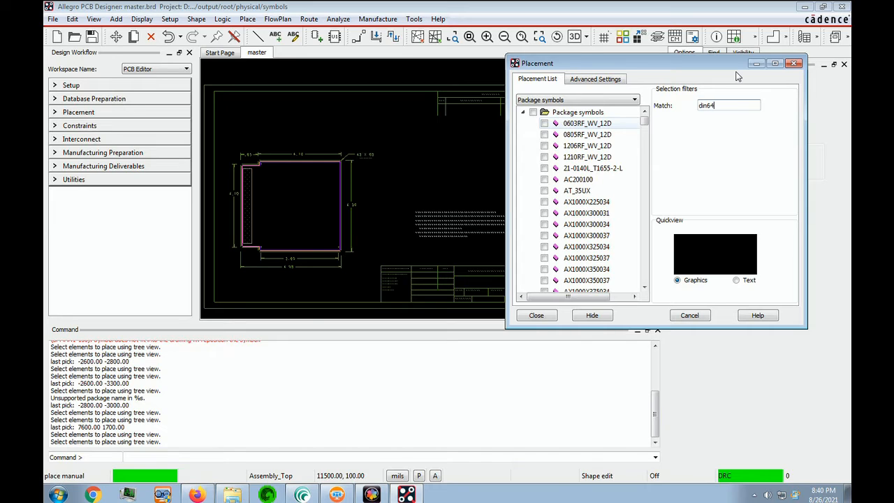
{"action": "key", "text": "Tab"}
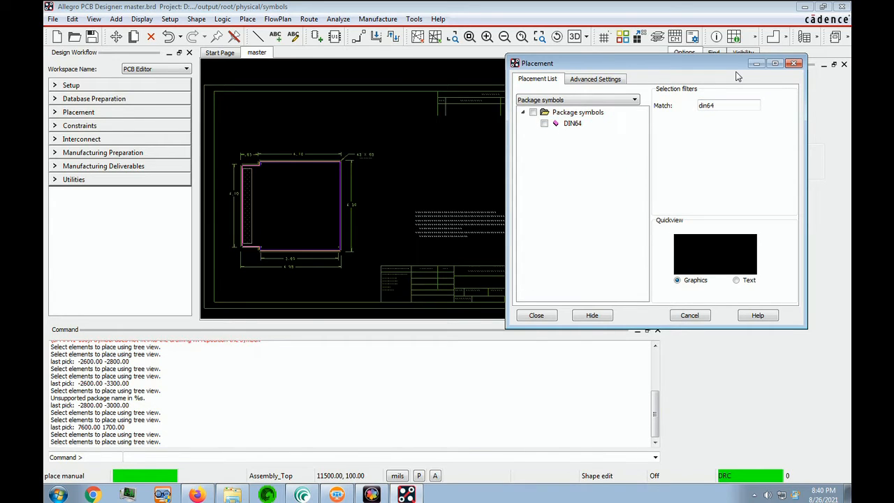
{"action": "left_click", "coordinate": [544, 125]}
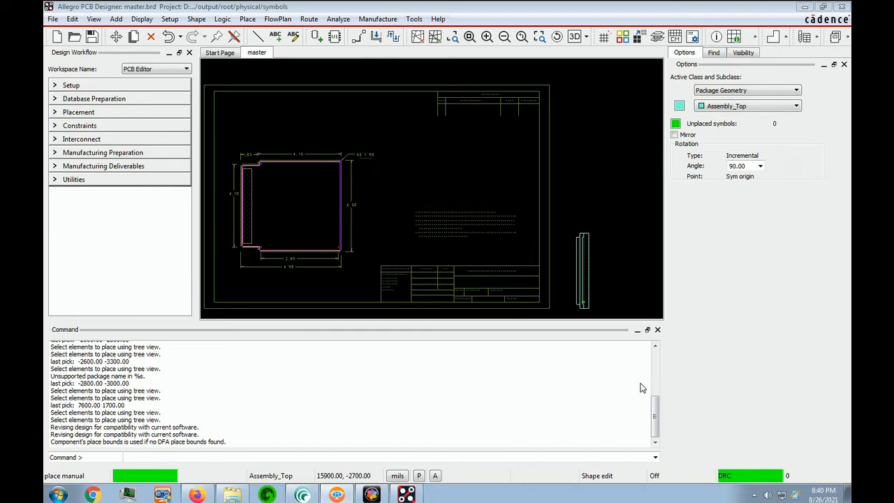
{"action": "type", "text": "x -700 500"}
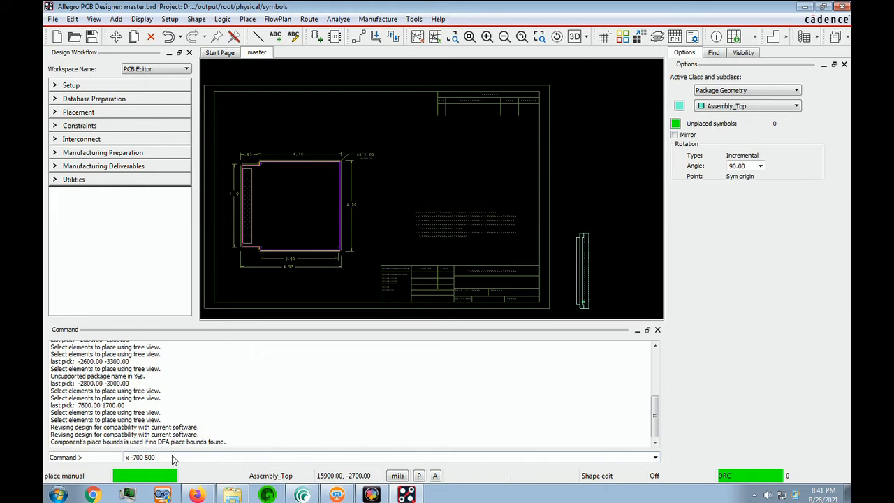
{"action": "key", "text": "Return"}
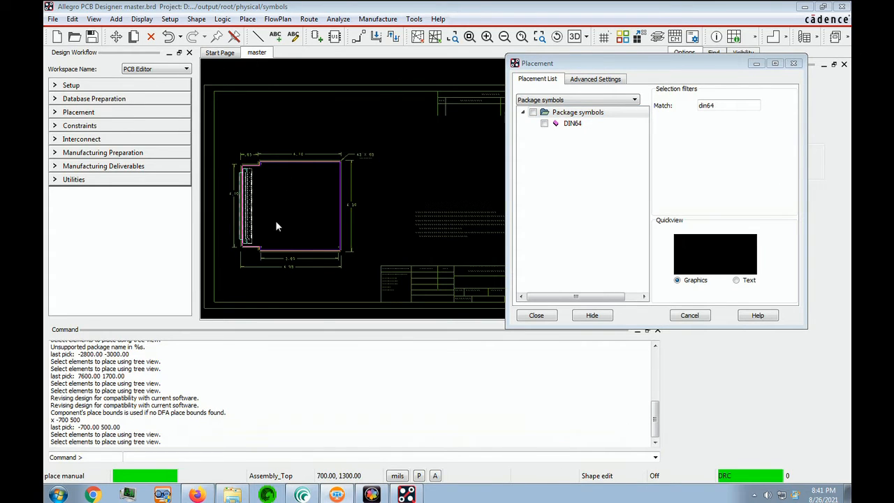
{"action": "middle_click", "coordinate": [226, 152]}
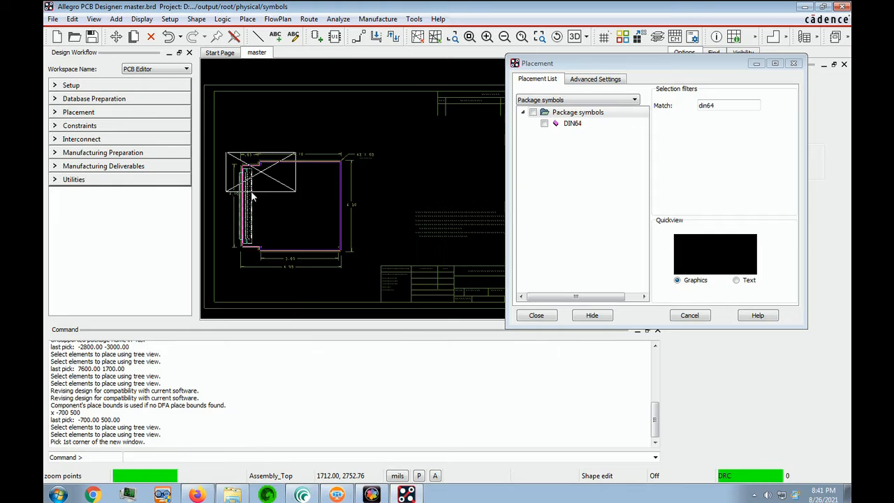
{"action": "left_click", "coordinate": [252, 198]}
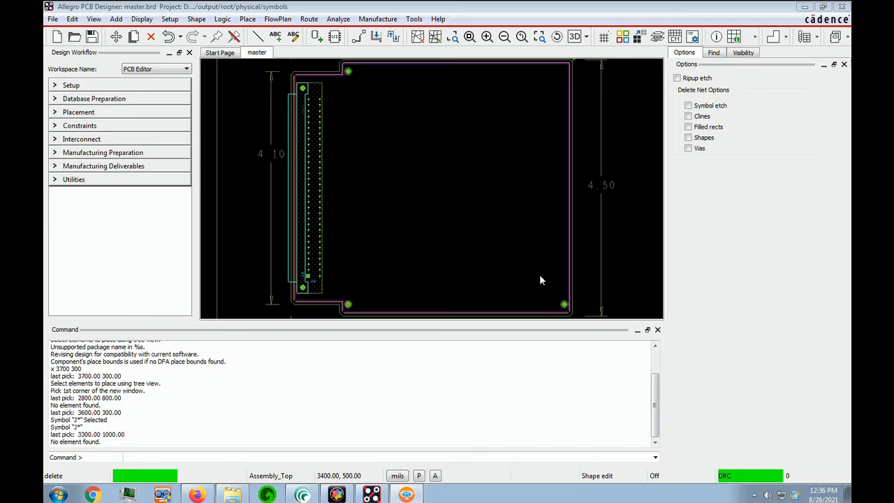
Restart manual placement, filter package symbols for bnc, and place BNC at coordinates 3700 300
{"action": "left_click", "coordinate": [249, 19]}
{"action": "left_click", "coordinate": [264, 33]}
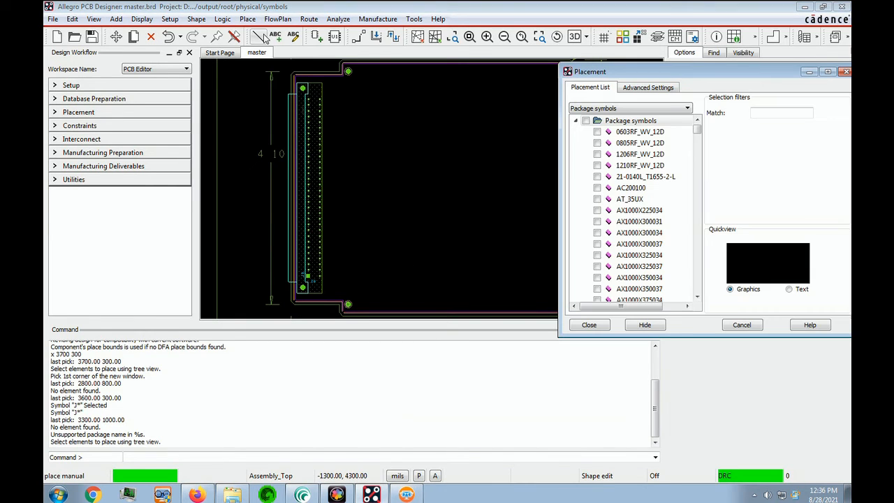
{"action": "left_click", "coordinate": [647, 93]}
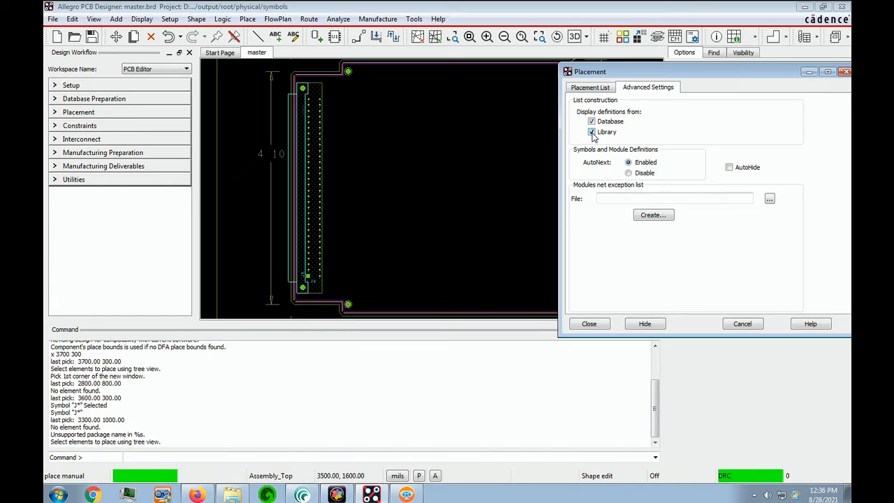
{"action": "left_click", "coordinate": [585, 88]}
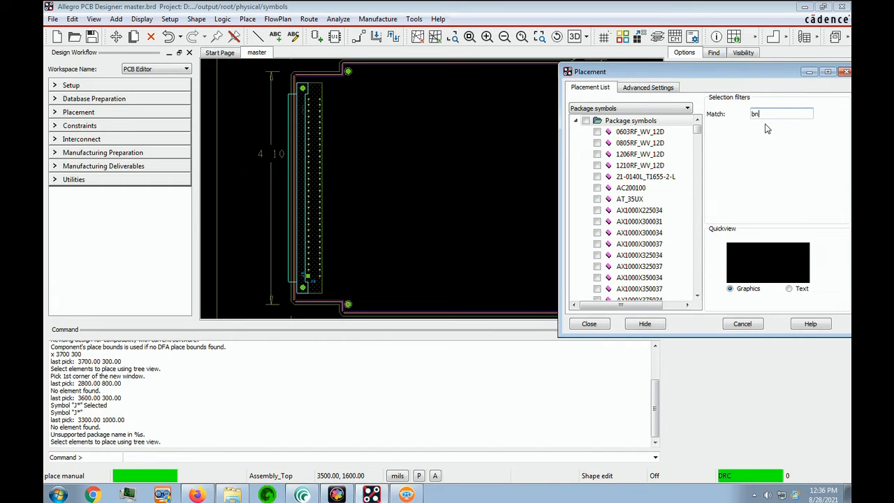
{"action": "key", "text": "Return"}
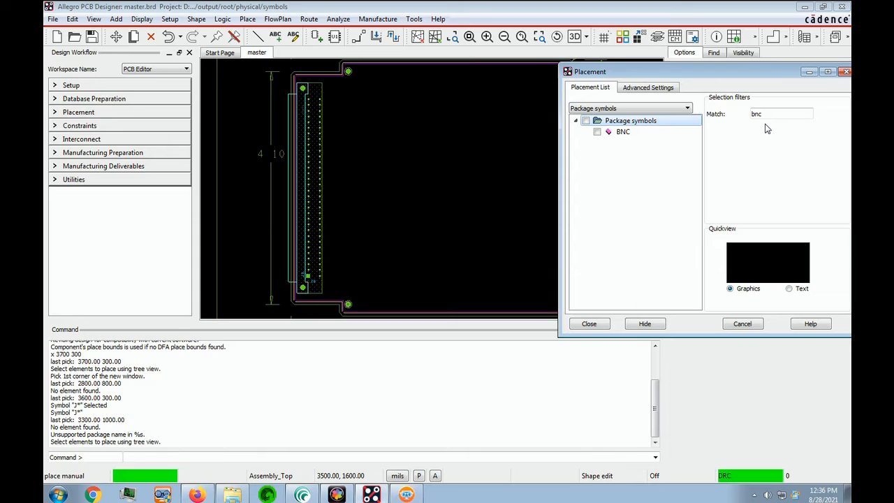
{"action": "left_click", "coordinate": [598, 132]}
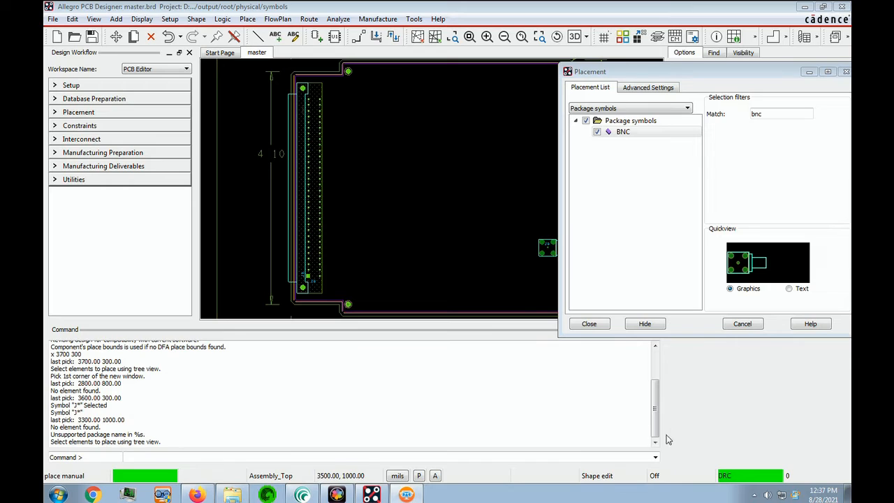
{"action": "type", "text": "x 3700 300"}
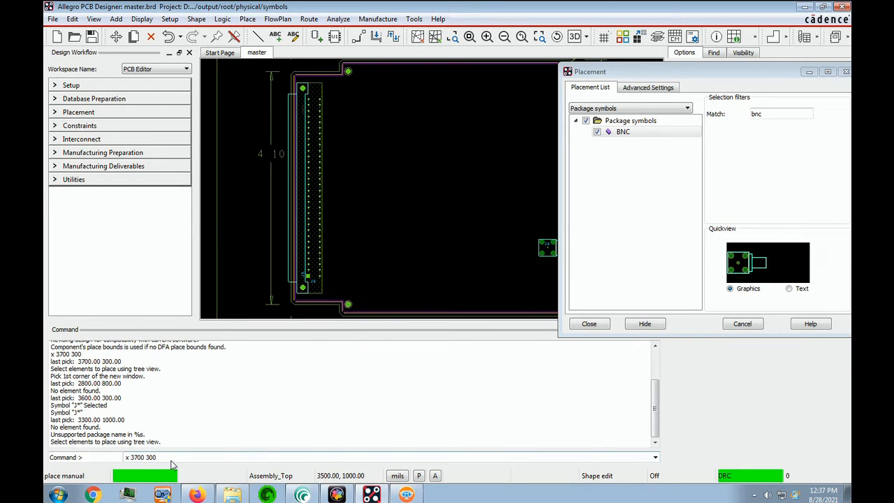
{"action": "key", "text": "Return"}
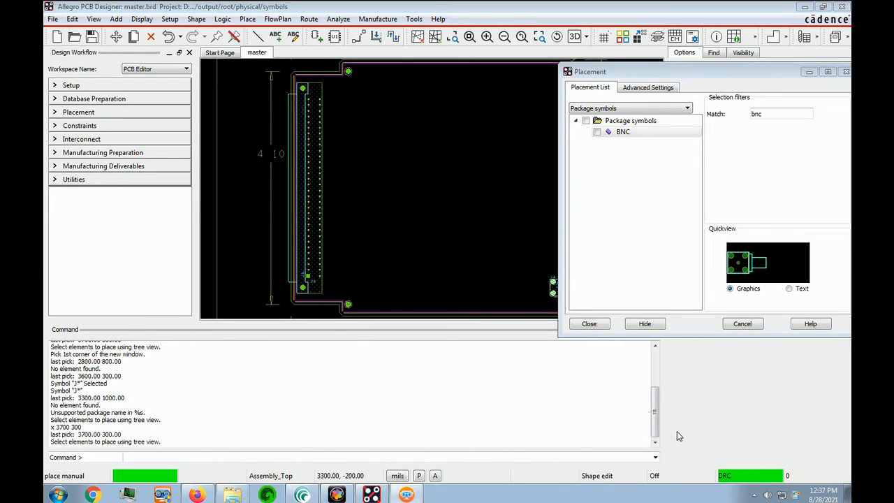
Place a second BNC connector at coordinates 3700 1100 and finish the placement command
{"action": "left_click", "coordinate": [598, 137]}
{"action": "left_click", "coordinate": [597, 133]}
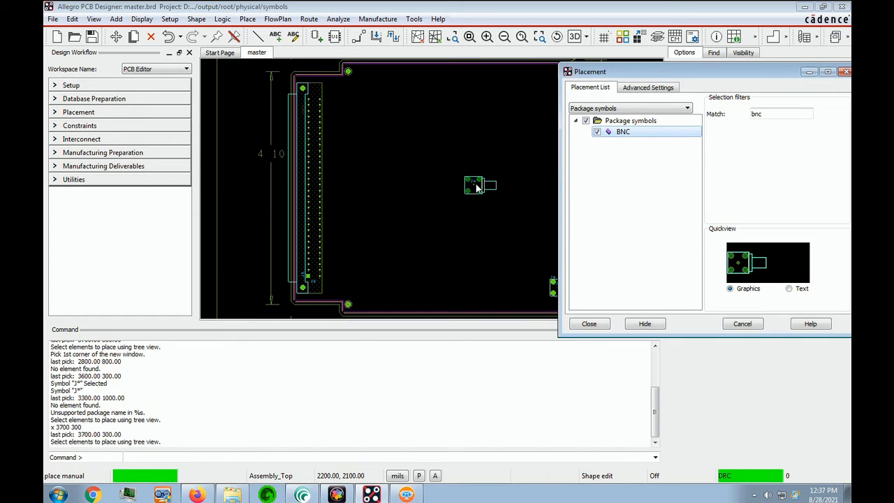
{"action": "left_click", "coordinate": [554, 230]}
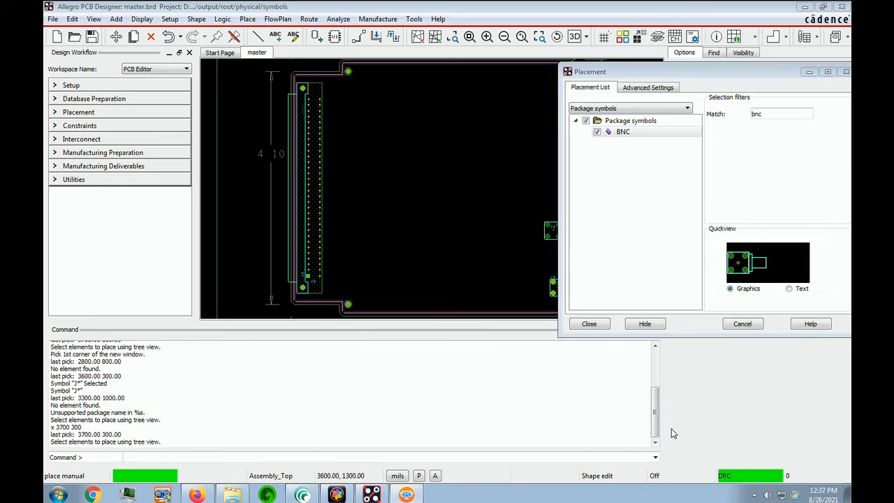
{"action": "type", "text": "x 3700 1100"}
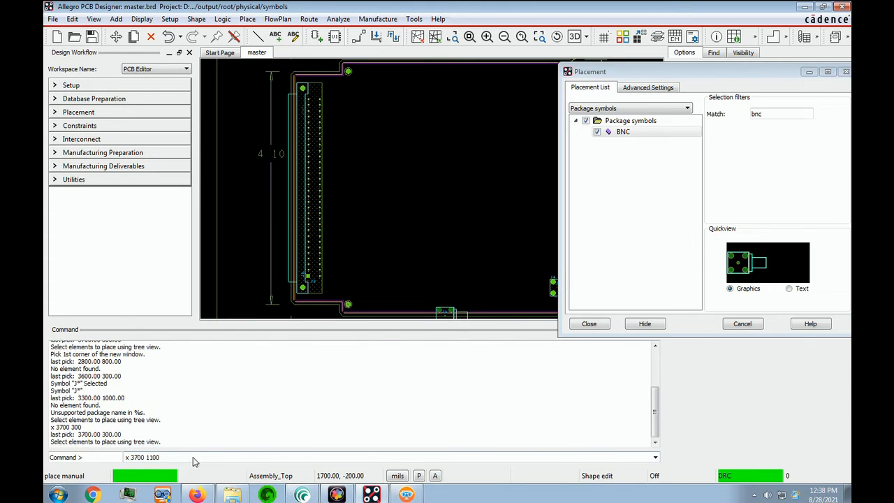
{"action": "key", "text": "Return"}
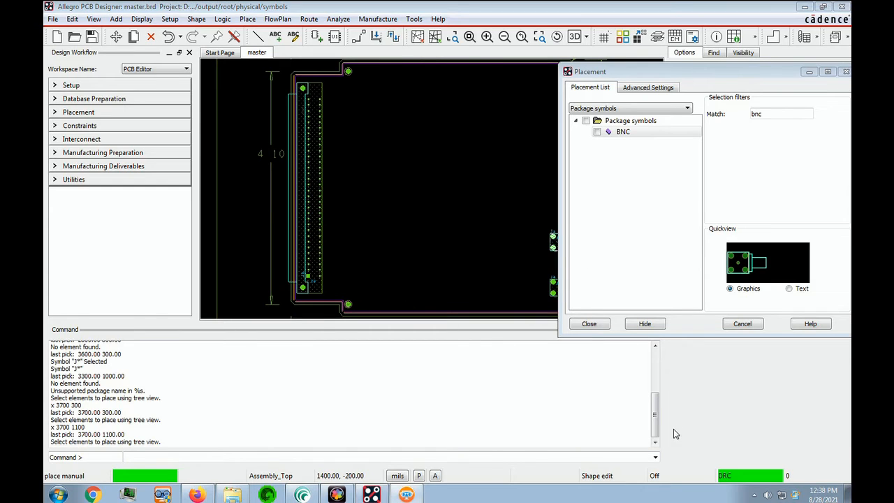
{"action": "right_click", "coordinate": [407, 218]}
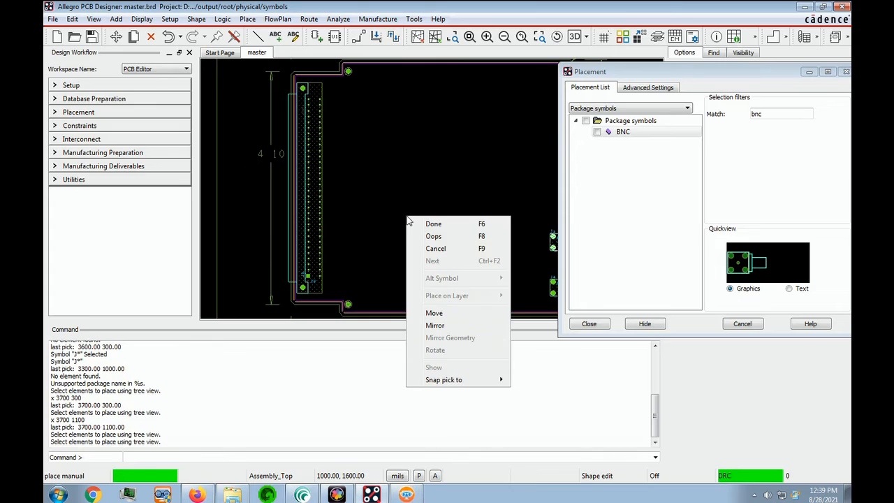
{"action": "left_click", "coordinate": [431, 223]}
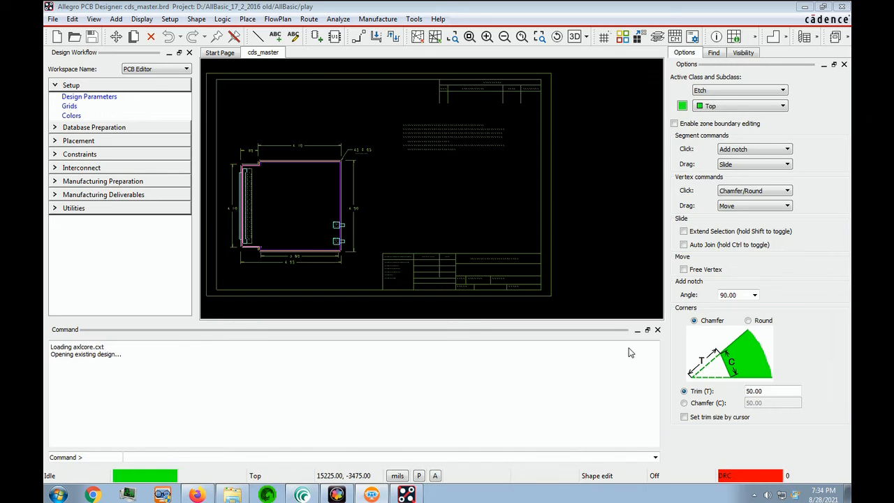
Import the colors.prm parameter file into the design
{"action": "left_click", "coordinate": [54, 19]}
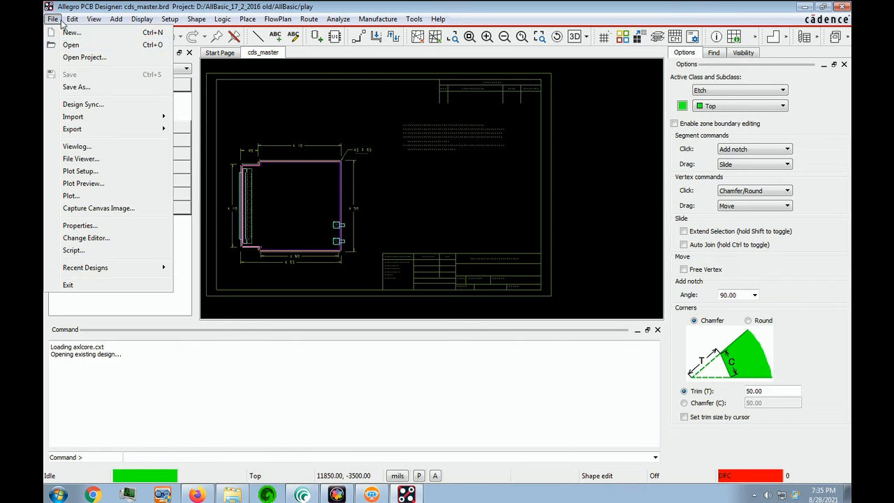
{"action": "mouse_move", "coordinate": [102, 117]}
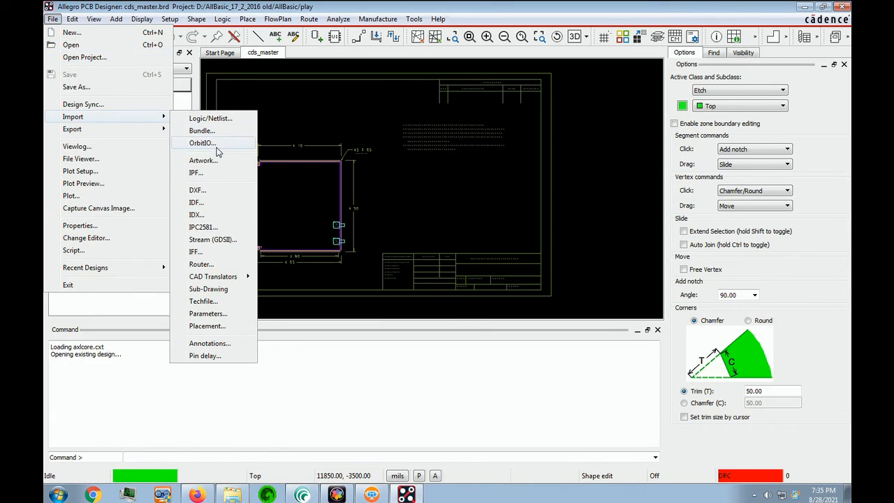
{"action": "left_click", "coordinate": [209, 314]}
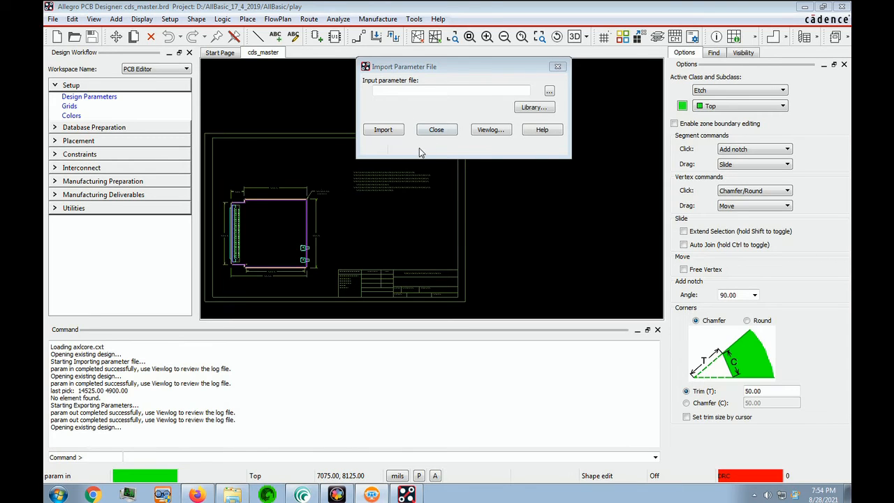
{"action": "left_click", "coordinate": [445, 93]}
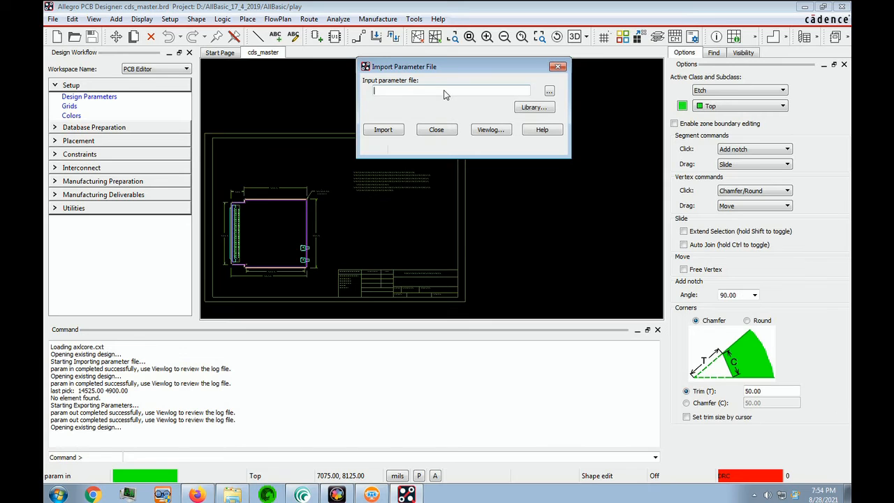
{"action": "type", "text": "colors"}
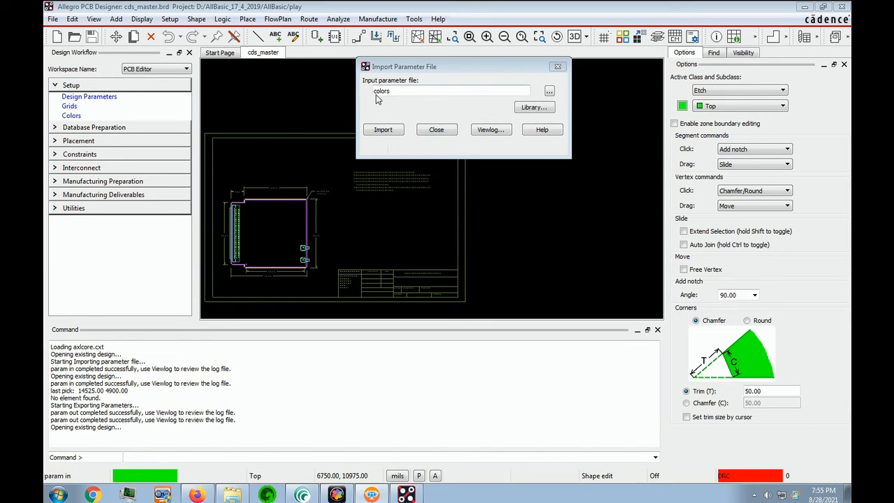
{"action": "left_click", "coordinate": [549, 93]}
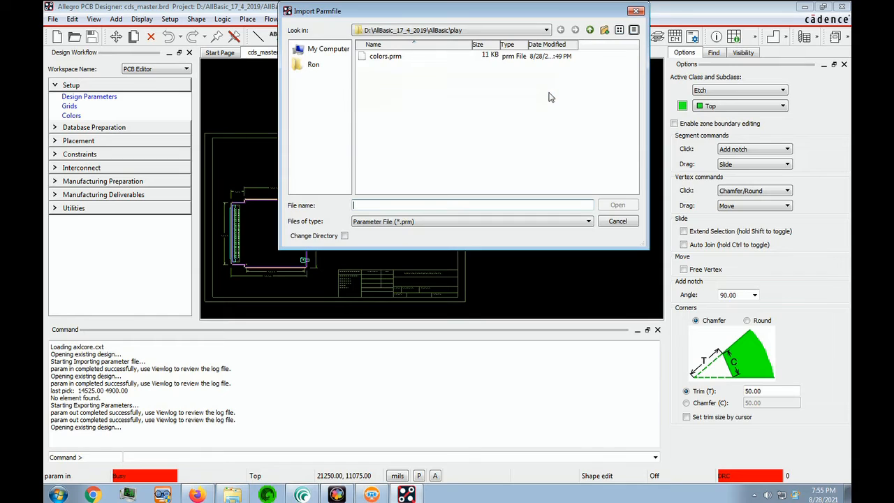
{"action": "left_click", "coordinate": [385, 57]}
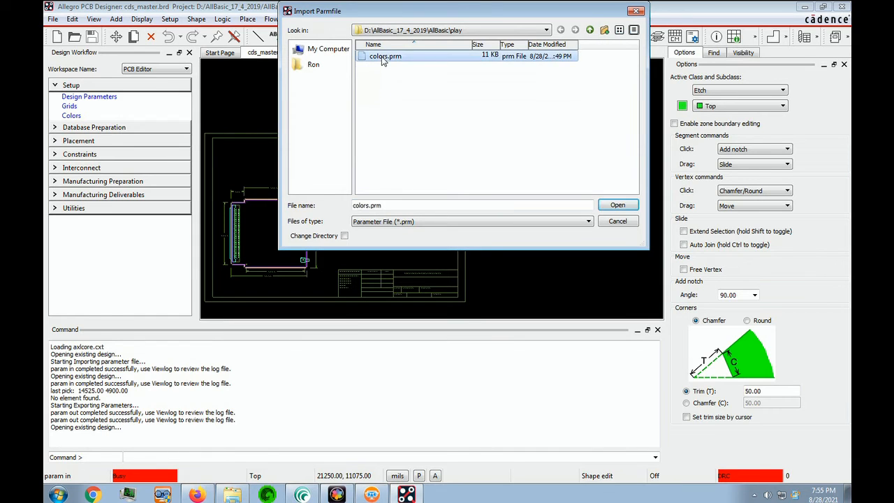
{"action": "left_click", "coordinate": [618, 205]}
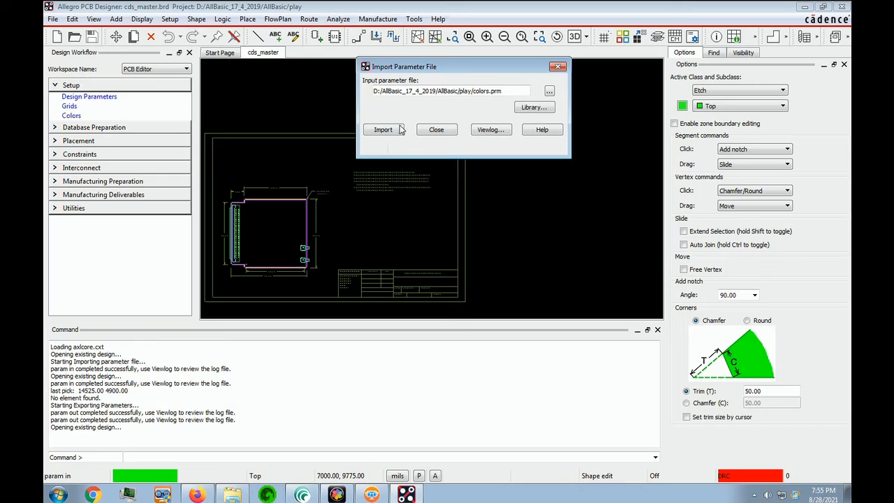
{"action": "left_click", "coordinate": [386, 131]}
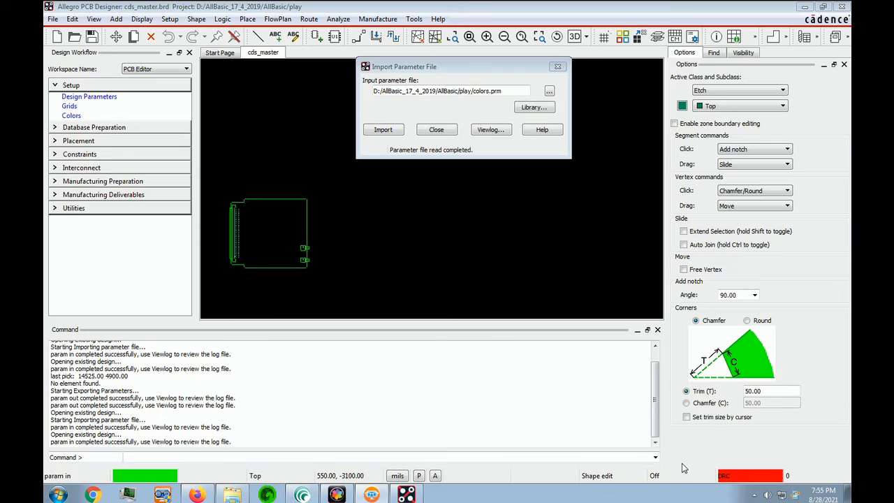
{"action": "left_click", "coordinate": [436, 131]}
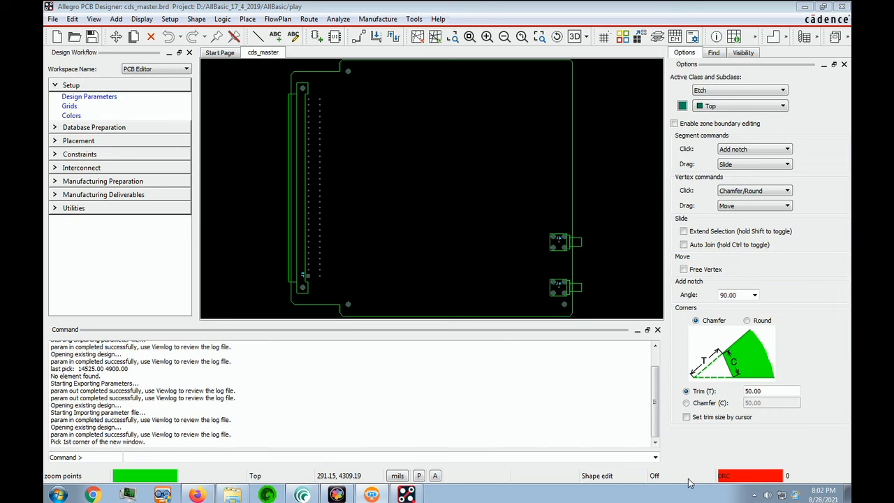
Open the Cross-section Editor and reset its interface to the Cadence default layout
{"action": "left_click", "coordinate": [172, 20]}
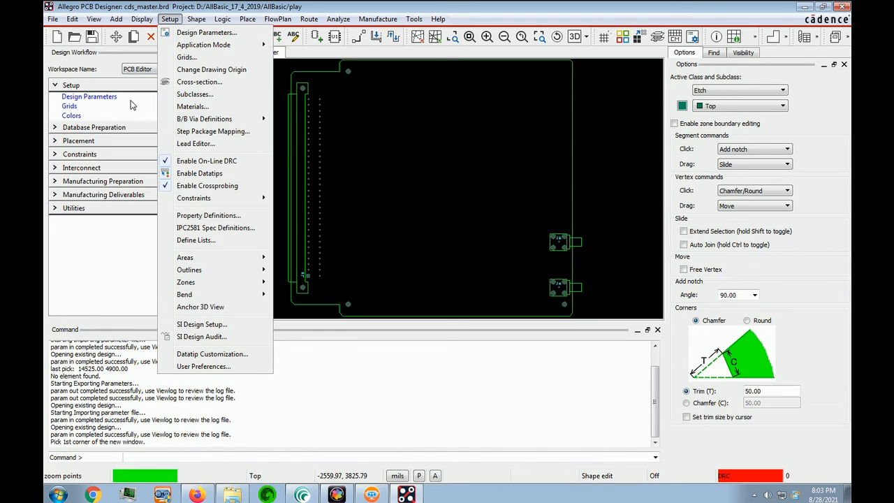
{"action": "left_click", "coordinate": [205, 82]}
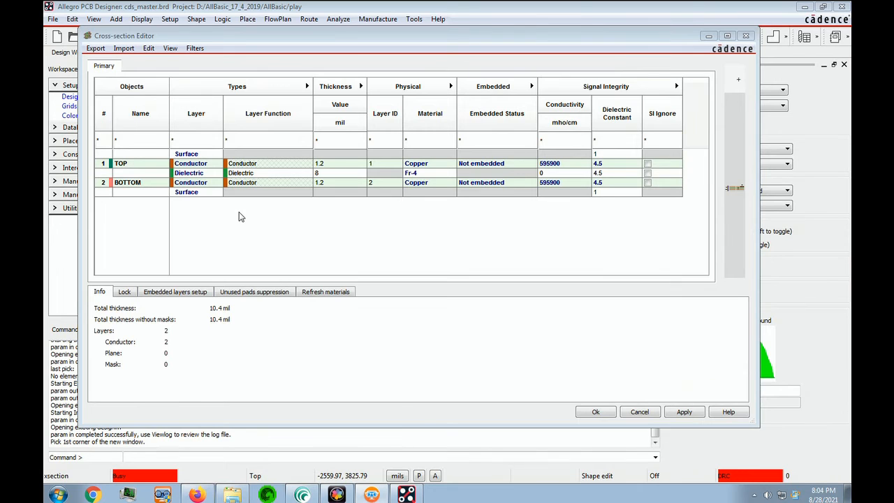
{"action": "left_click", "coordinate": [171, 49]}
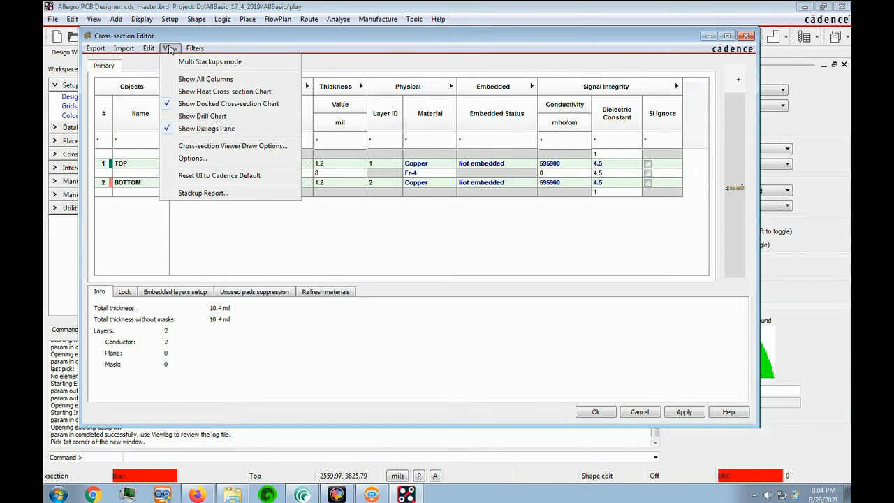
{"action": "left_click", "coordinate": [225, 177]}
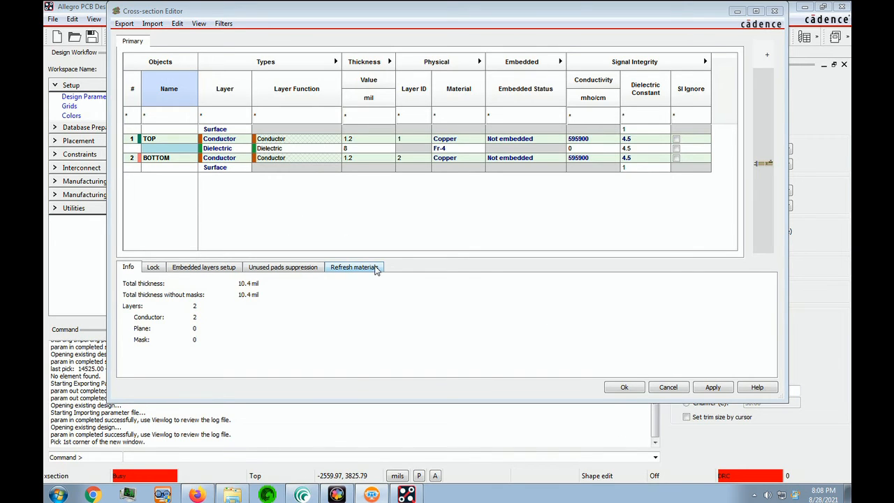
Add two copper Plane layers above the dielectric between TOP and BOTTOM
{"action": "right_click", "coordinate": [160, 150]}
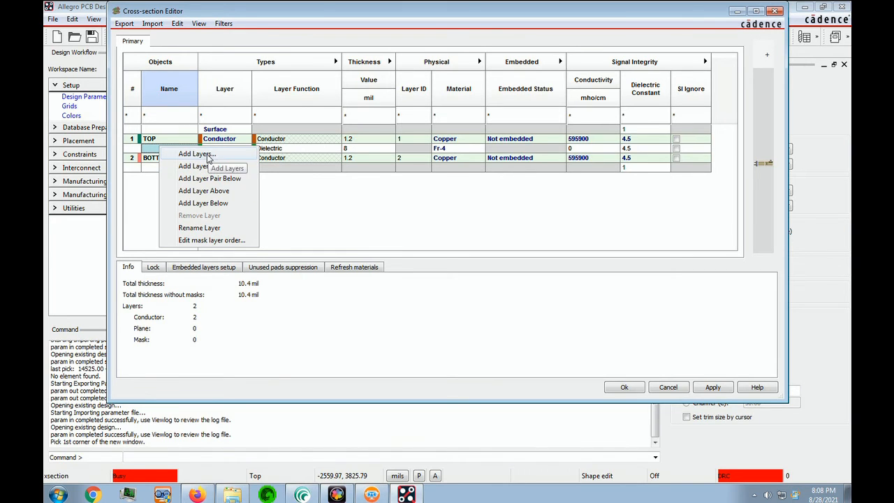
{"action": "left_click", "coordinate": [197, 153]}
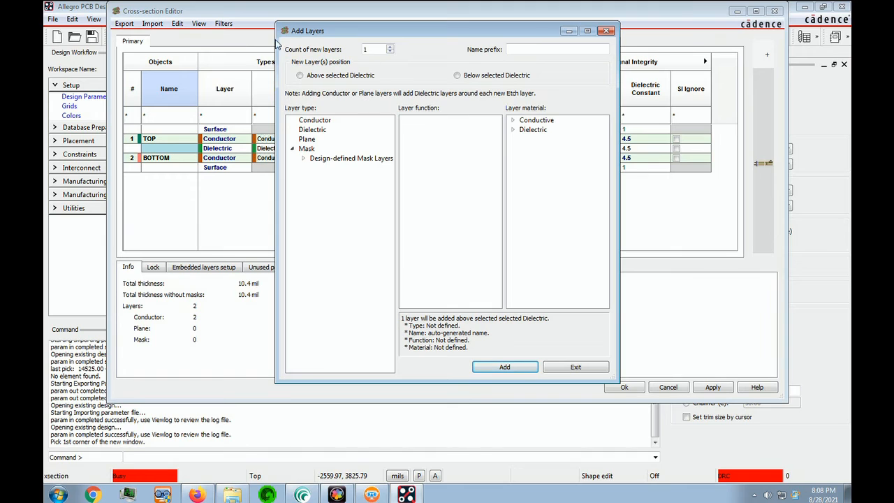
{"action": "left_click", "coordinate": [390, 48]}
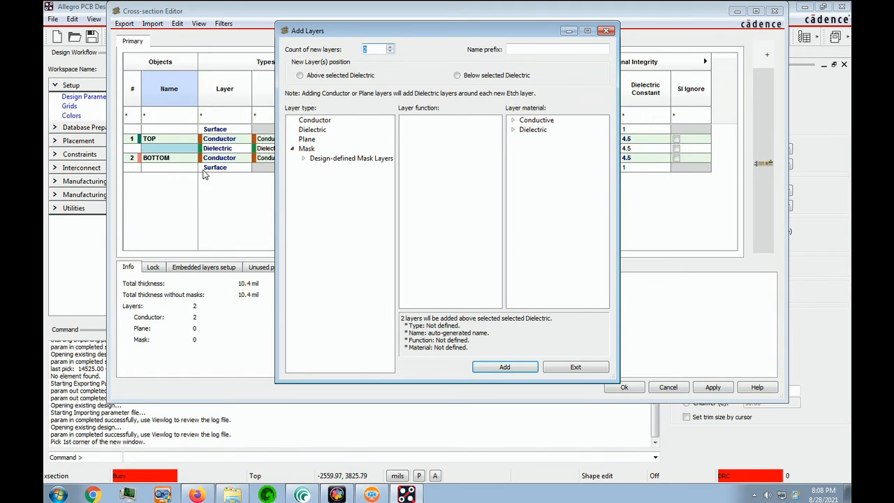
{"action": "left_click", "coordinate": [308, 139]}
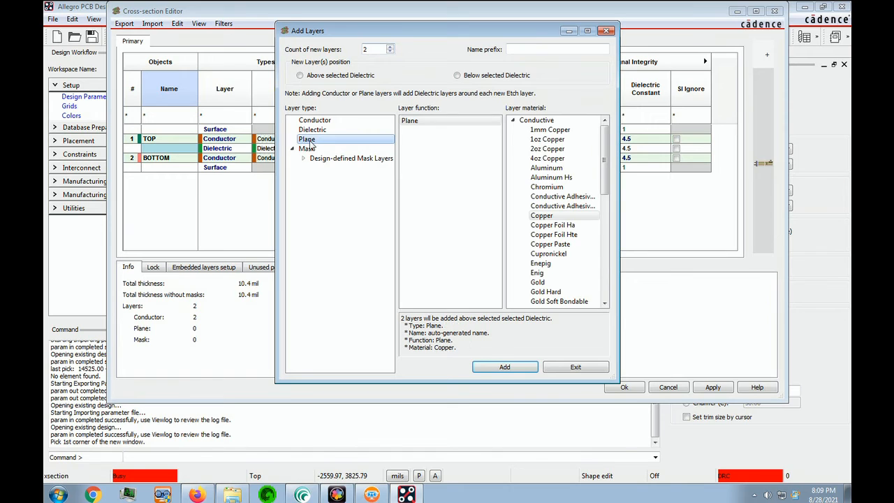
{"action": "left_click", "coordinate": [683, 431]}
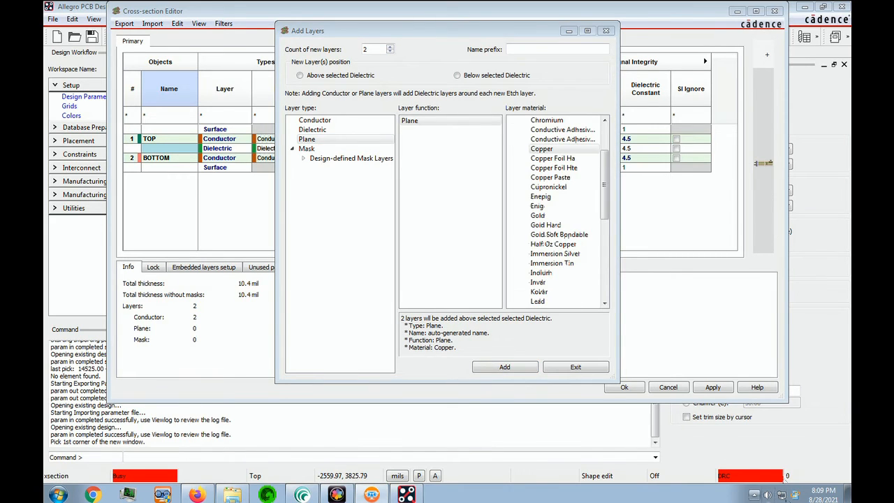
{"action": "left_click", "coordinate": [543, 151]}
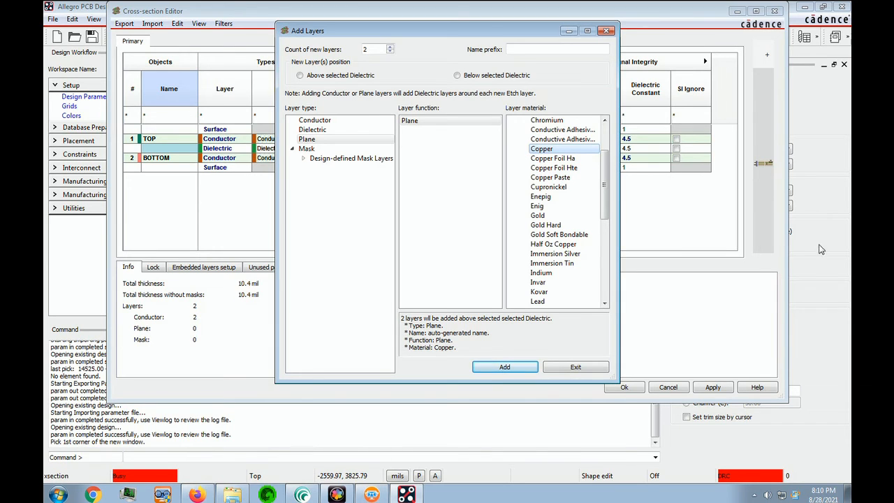
{"action": "left_click", "coordinate": [505, 369]}
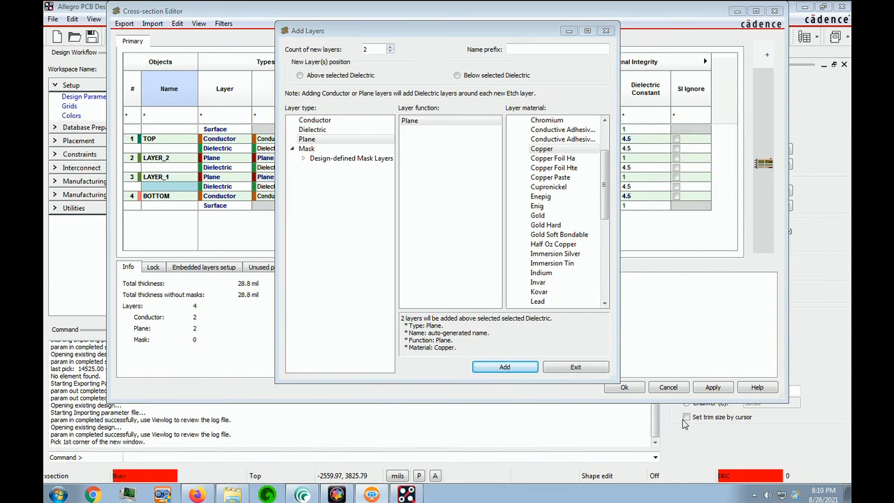
Rename the two new plane layers to GND and VCC
{"action": "left_click", "coordinate": [181, 158]}
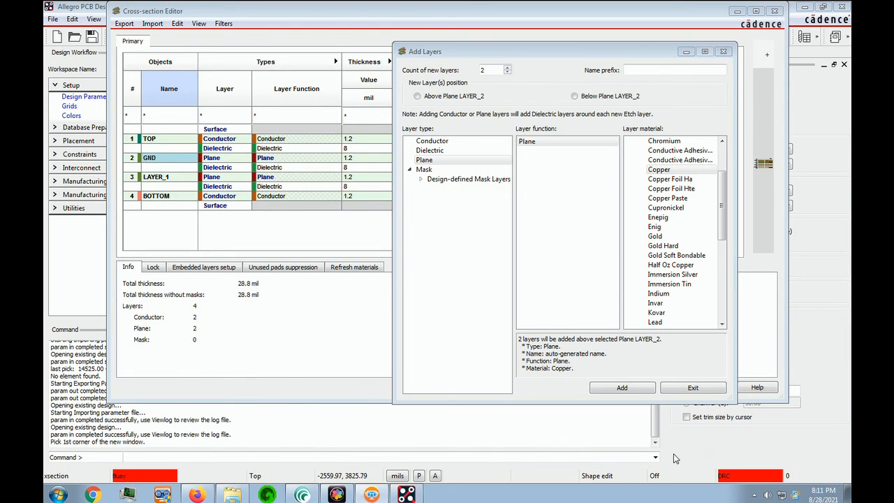
{"action": "left_click", "coordinate": [157, 180]}
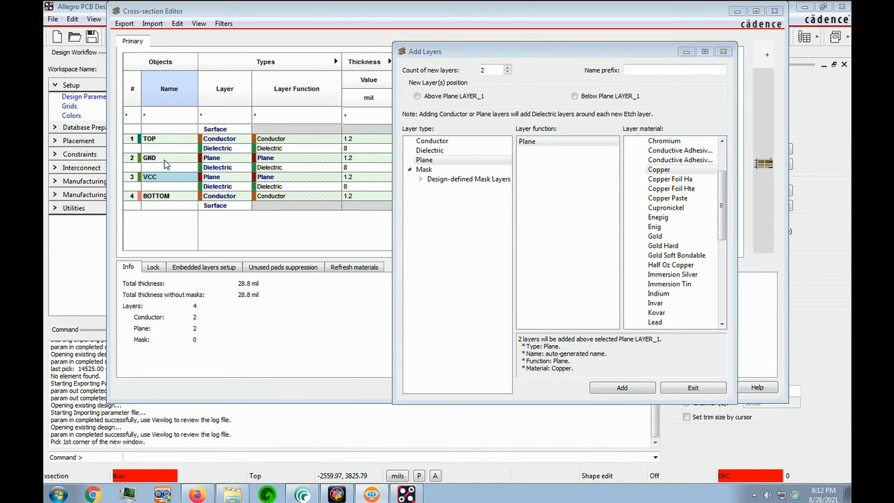
Add two copper Conductor layers below the GND plane
{"action": "right_click", "coordinate": [166, 163]}
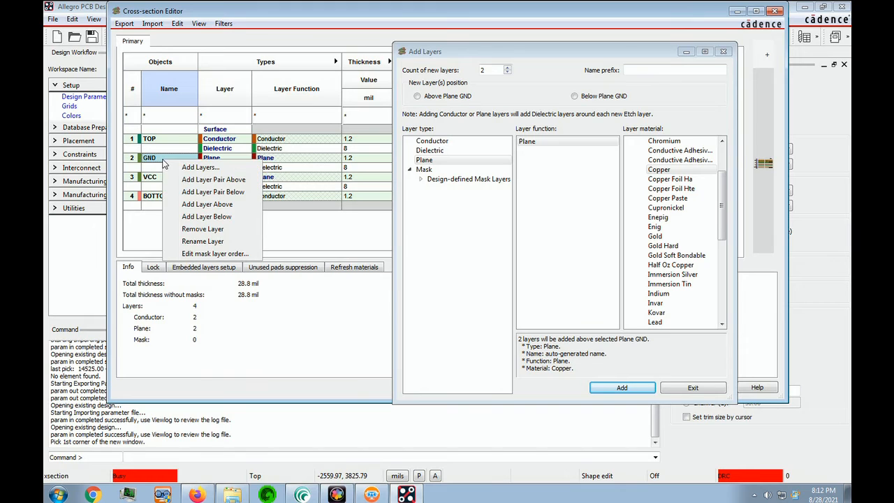
{"action": "left_click", "coordinate": [203, 168]}
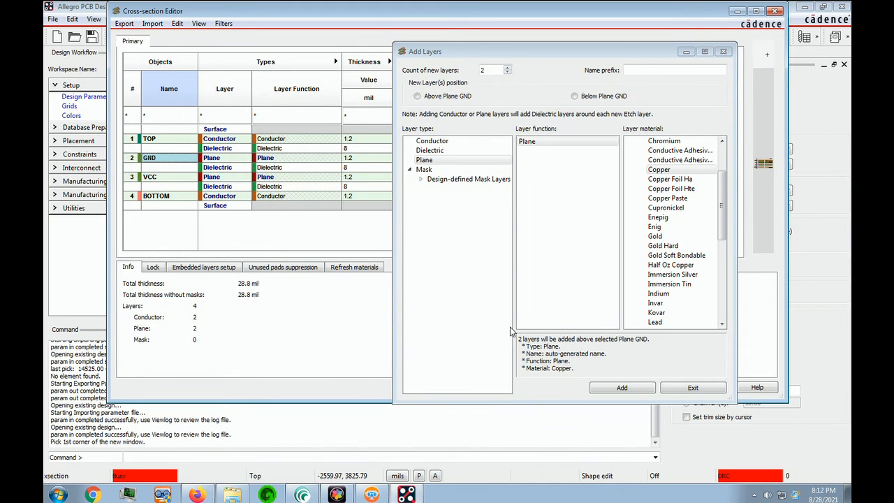
{"action": "left_click_drag", "start_coordinate": [545, 53], "coordinate": [440, 50]}
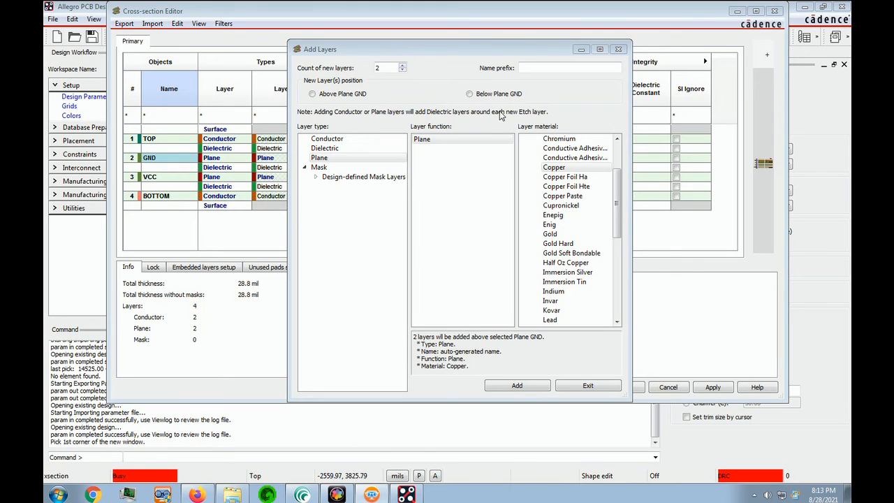
{"action": "left_click", "coordinate": [470, 95]}
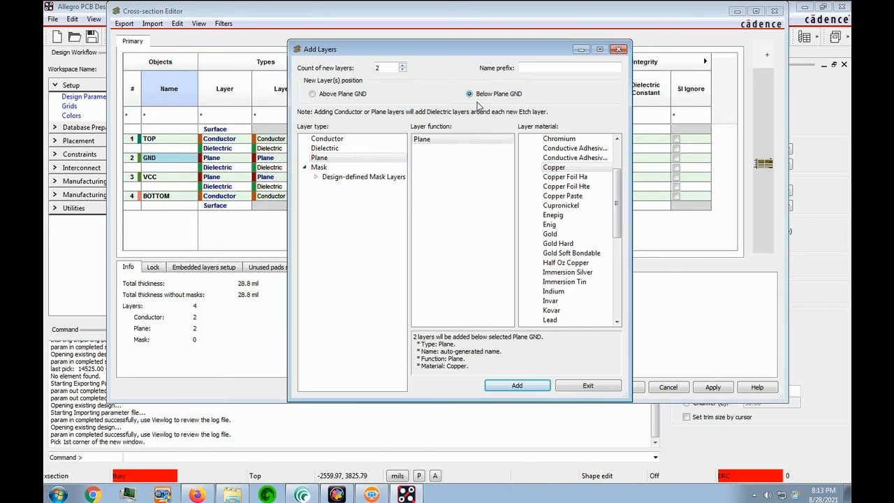
{"action": "left_click", "coordinate": [674, 423]}
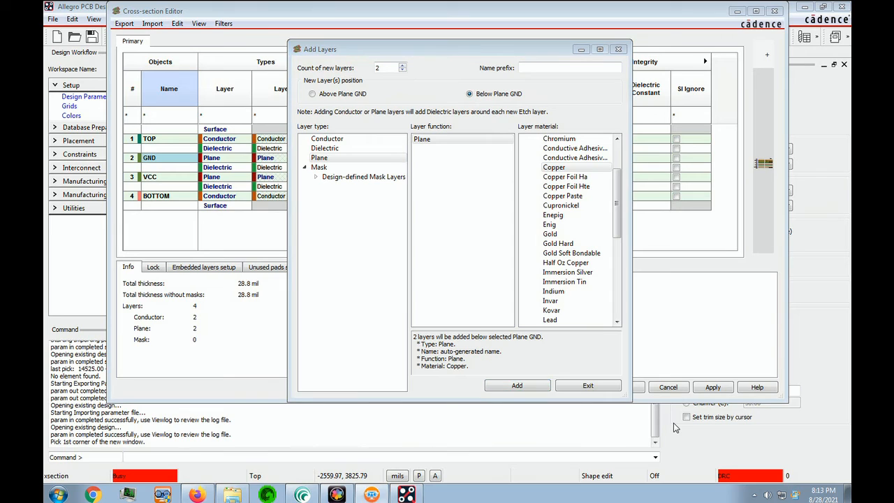
{"action": "left_click", "coordinate": [329, 139]}
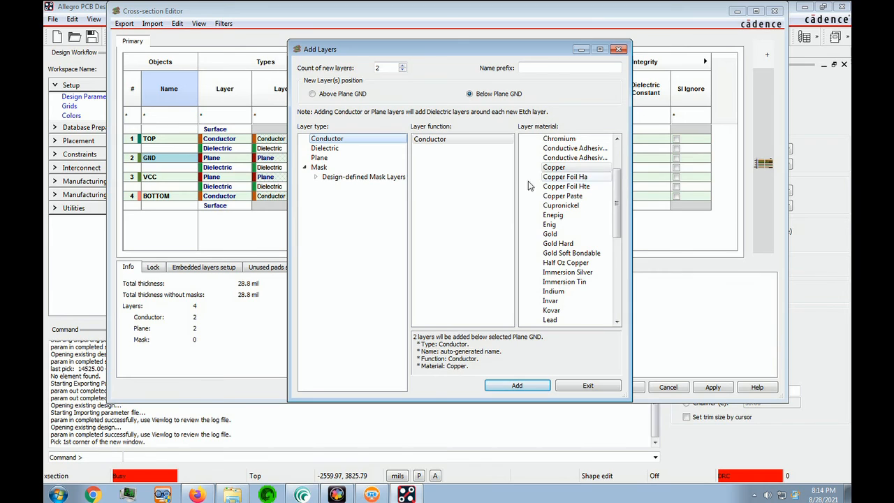
{"action": "left_click", "coordinate": [568, 170]}
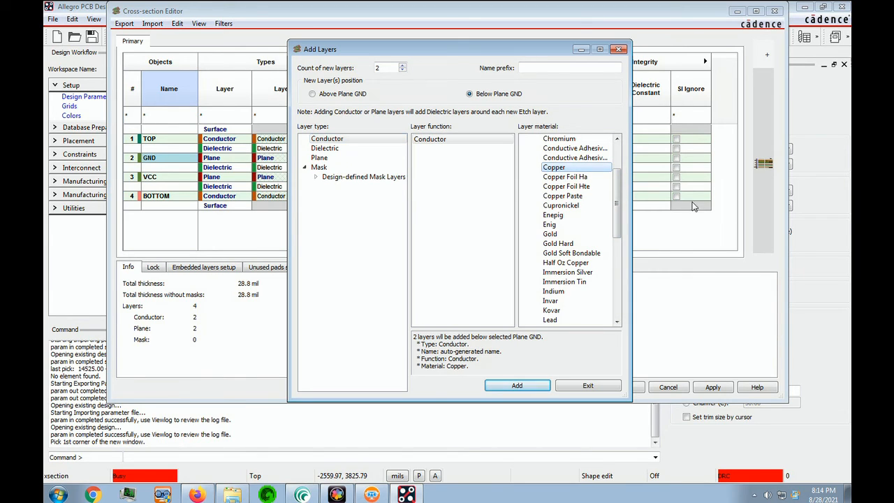
{"action": "left_click", "coordinate": [517, 389]}
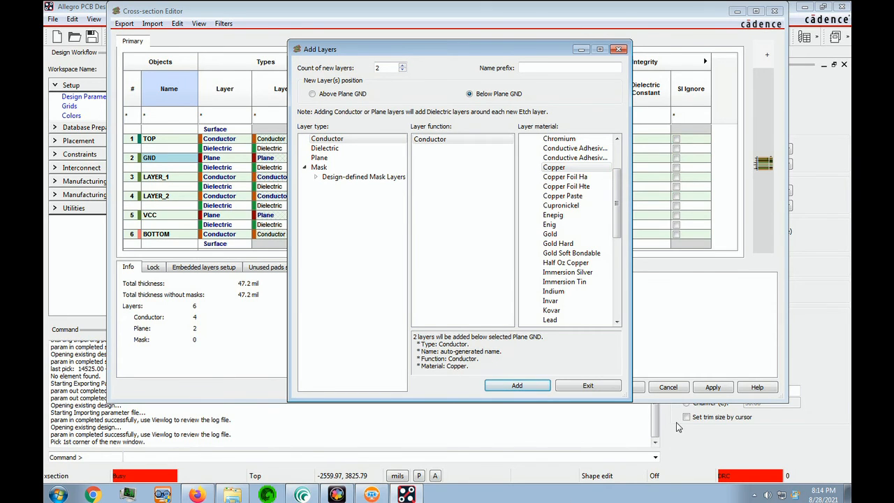
Rename the new conductor layers to INT-1 and INT-2 and assign both the int_cond constraint
{"action": "left_click", "coordinate": [177, 180]}
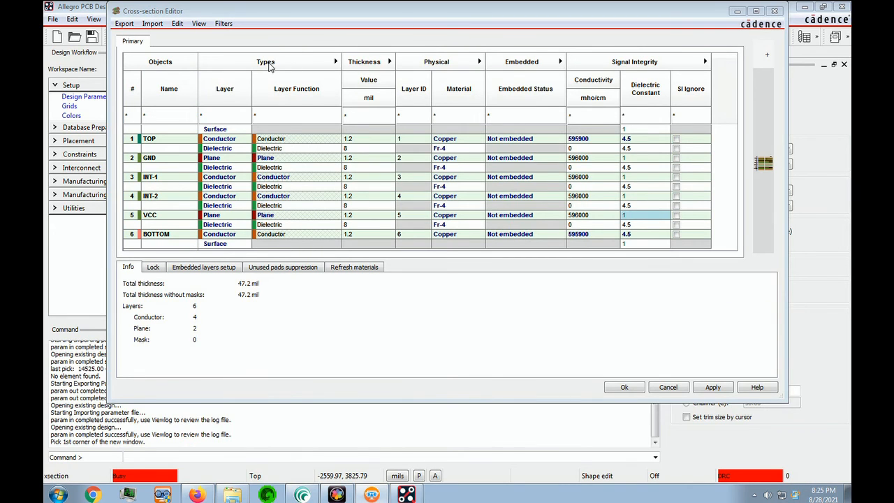
{"action": "left_click", "coordinate": [269, 65]}
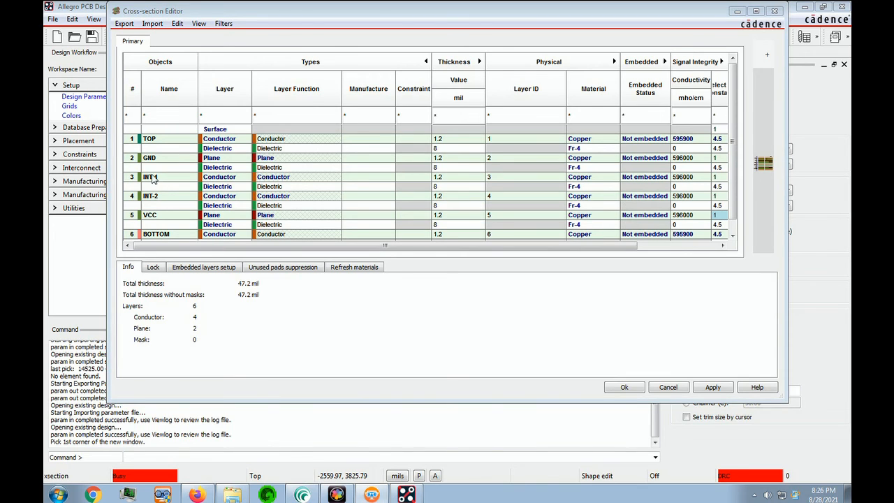
{"action": "left_click", "coordinate": [412, 177]}
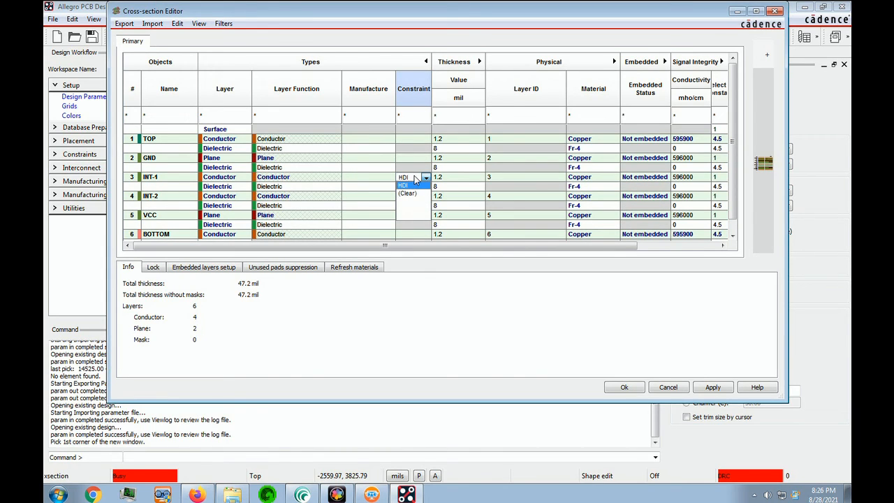
{"action": "left_click", "coordinate": [687, 420]}
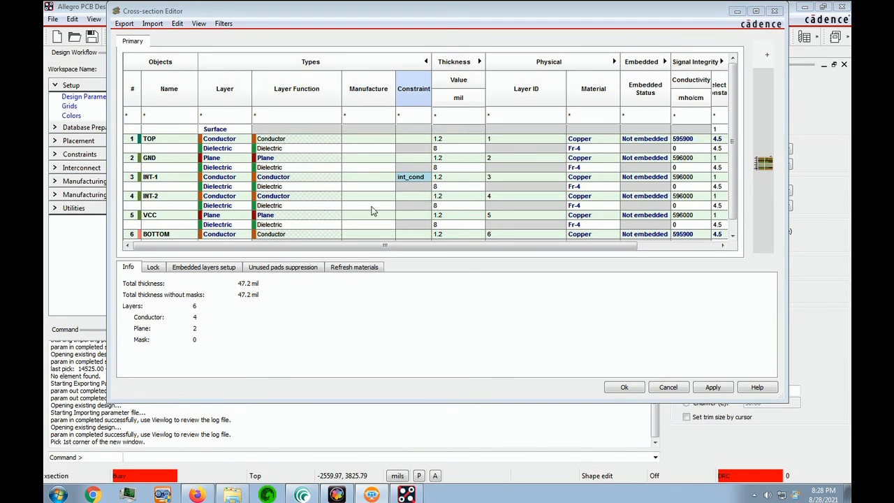
{"action": "left_click", "coordinate": [409, 197]}
{"action": "left_click", "coordinate": [409, 197]}
{"action": "left_click", "coordinate": [410, 212]}
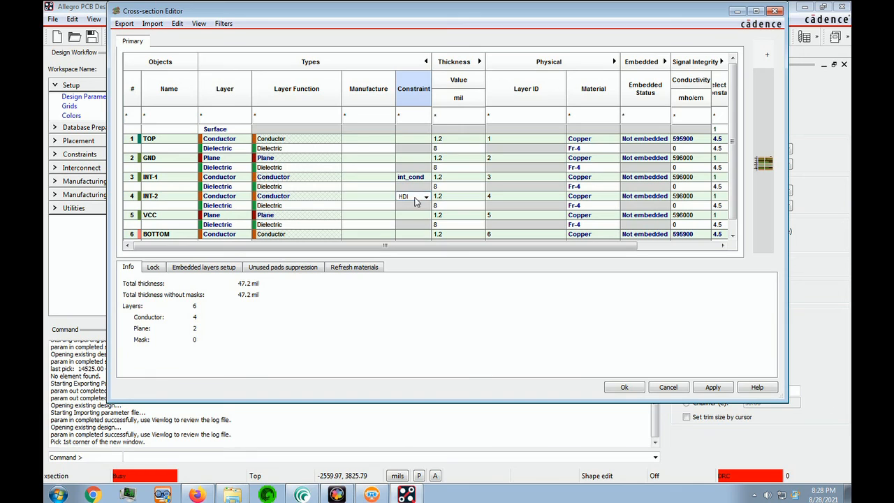
{"action": "left_click", "coordinate": [685, 427]}
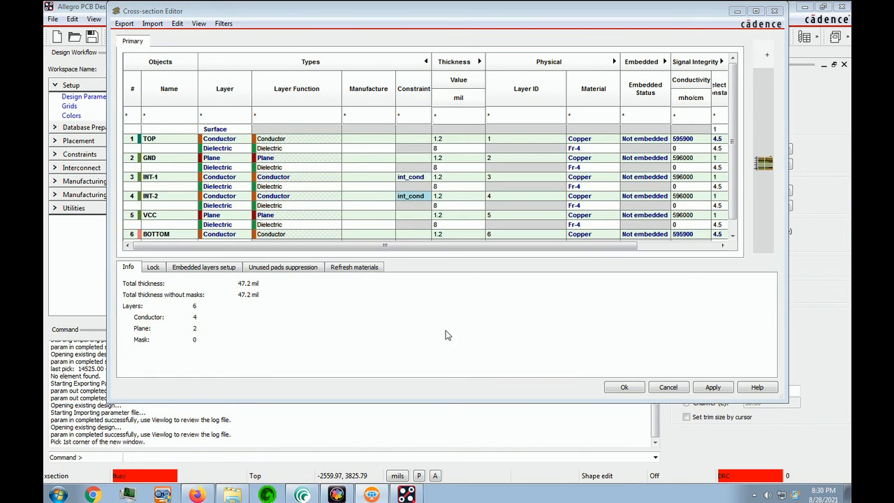
Enable Negative Artwork for the VCC plane layer and accept the connectivity warning
{"action": "left_click", "coordinate": [543, 64]}
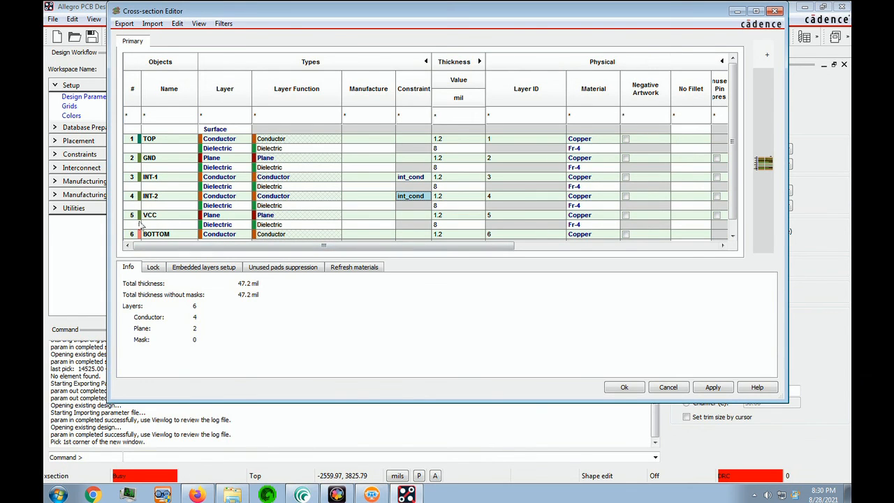
{"action": "left_click", "coordinate": [626, 218]}
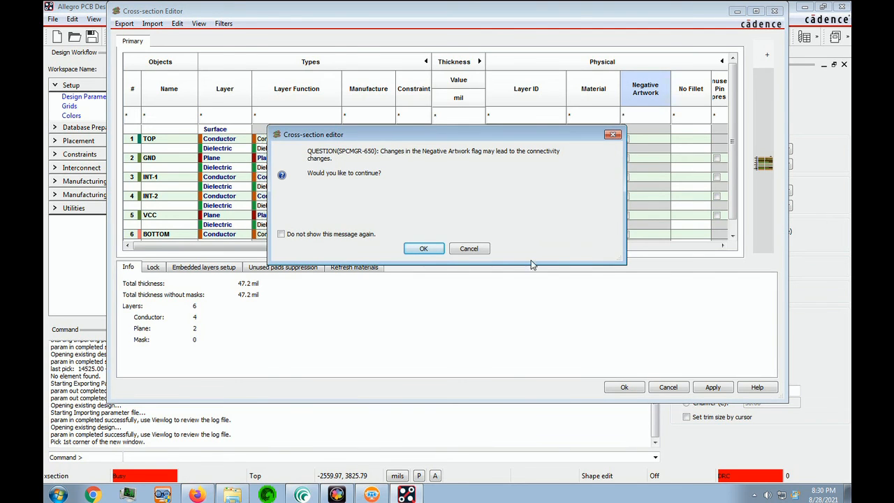
{"action": "key", "text": "Return"}
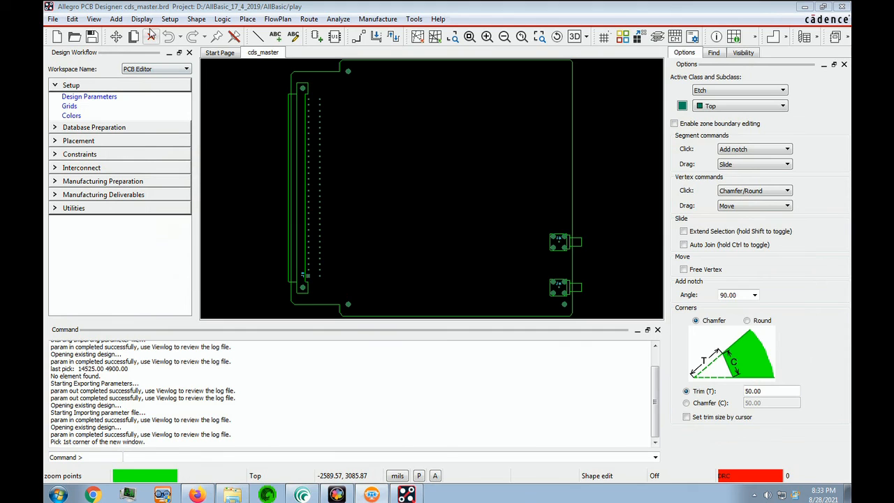
Open the design Status summary and close it
{"action": "left_click", "coordinate": [142, 20]}
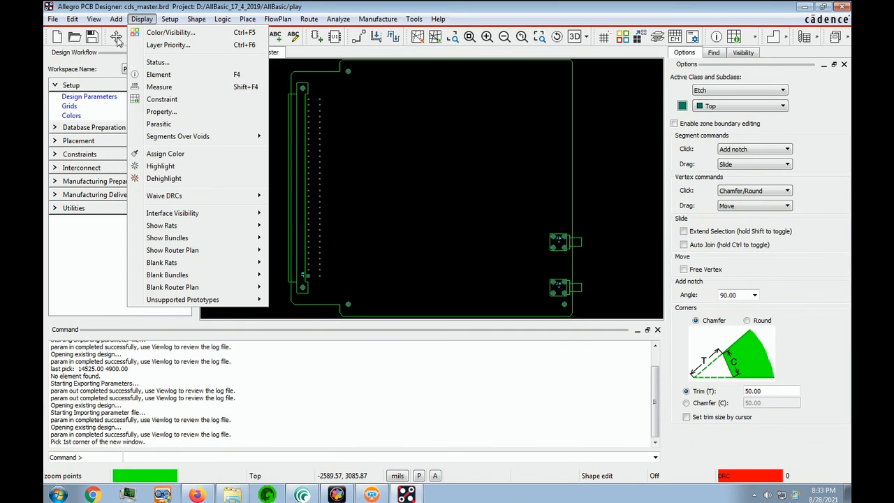
{"action": "left_click", "coordinate": [167, 62]}
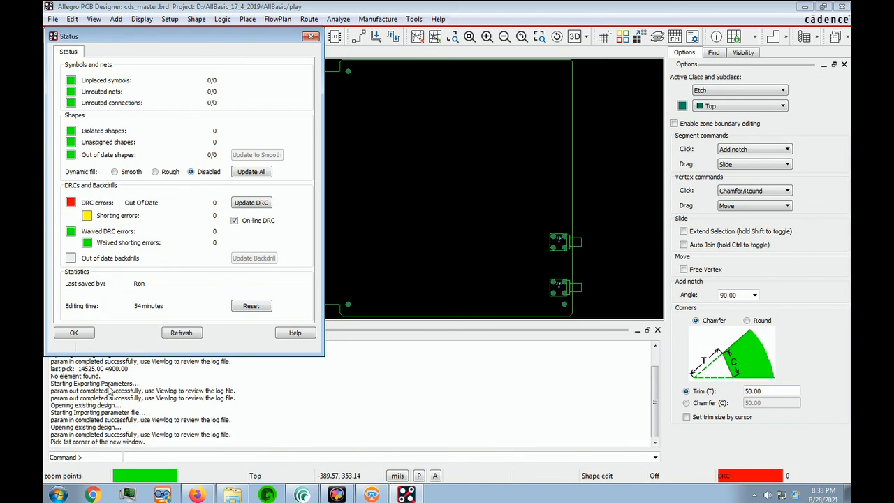
{"action": "left_click", "coordinate": [78, 334]}
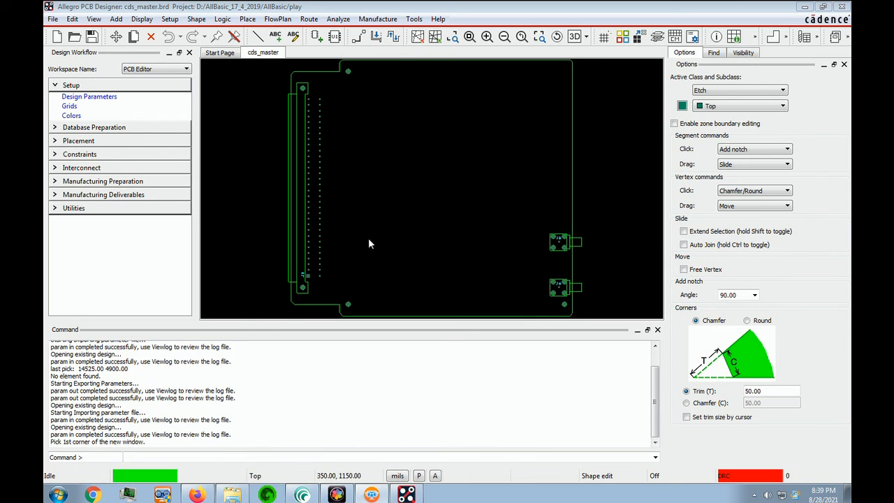
Save the board as master in the AllBasic project2 folder
{"action": "left_click", "coordinate": [54, 19]}
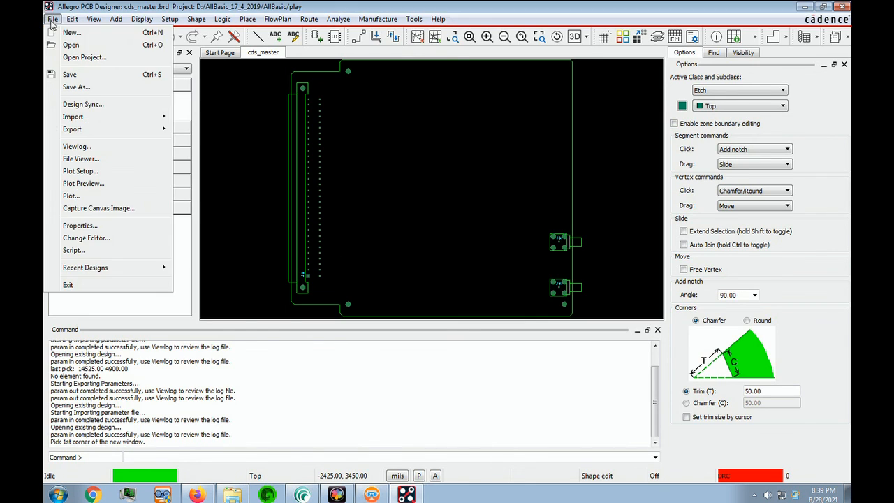
{"action": "left_click", "coordinate": [77, 87]}
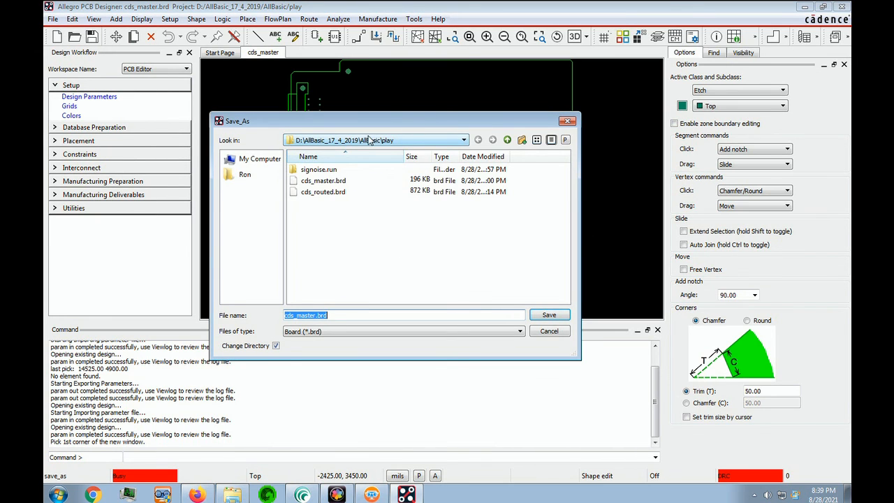
{"action": "left_click", "coordinate": [389, 141]}
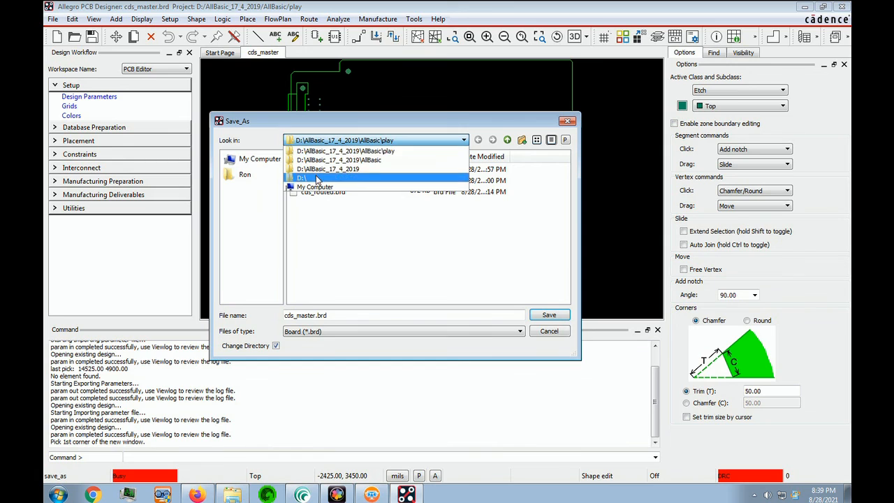
{"action": "left_click", "coordinate": [383, 151]}
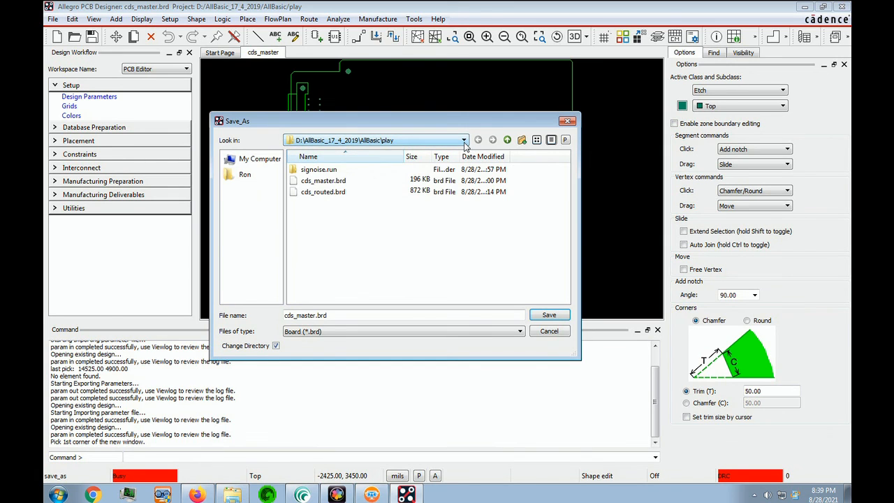
{"action": "left_click", "coordinate": [507, 140]}
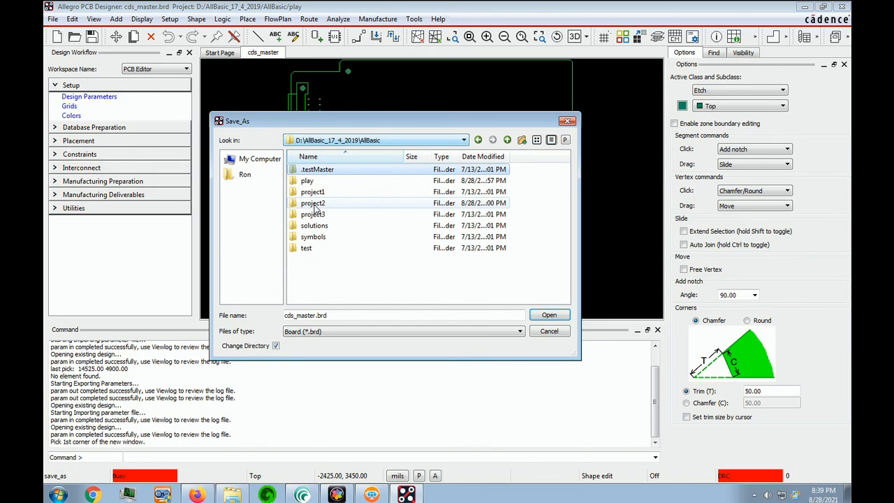
{"action": "double_click", "coordinate": [316, 207]}
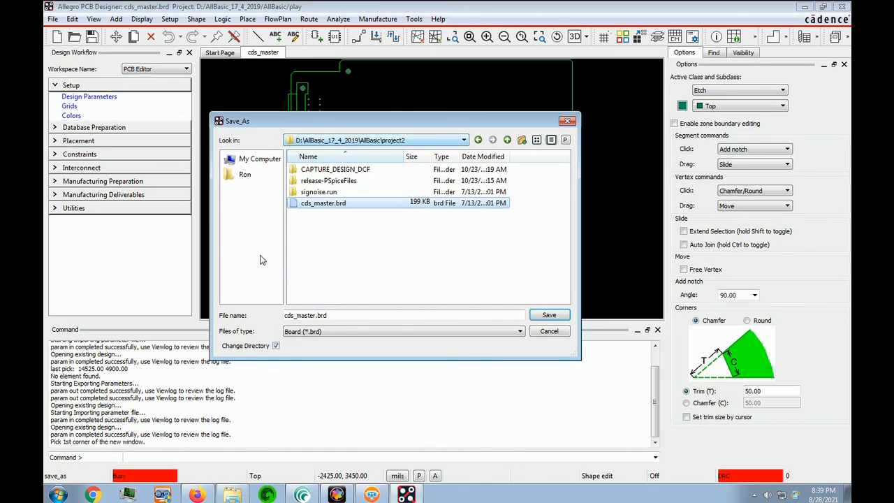
{"action": "type", "text": "master"}
{"action": "left_click", "coordinate": [549, 315]}
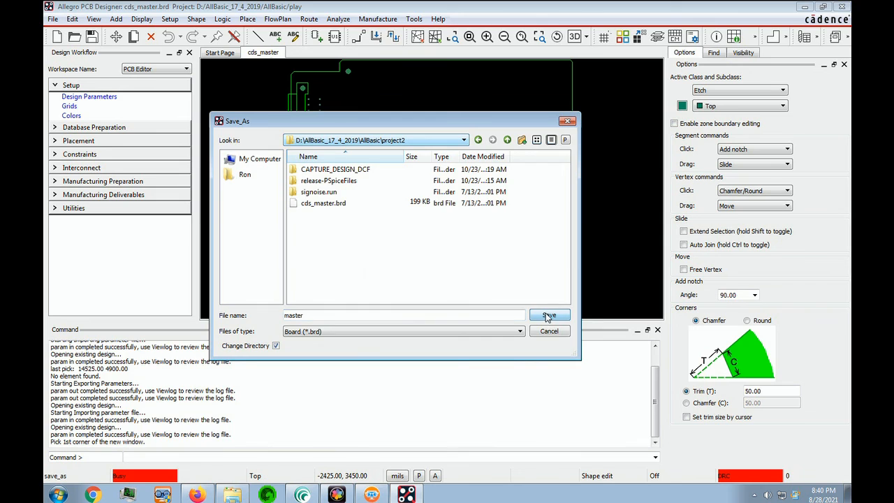